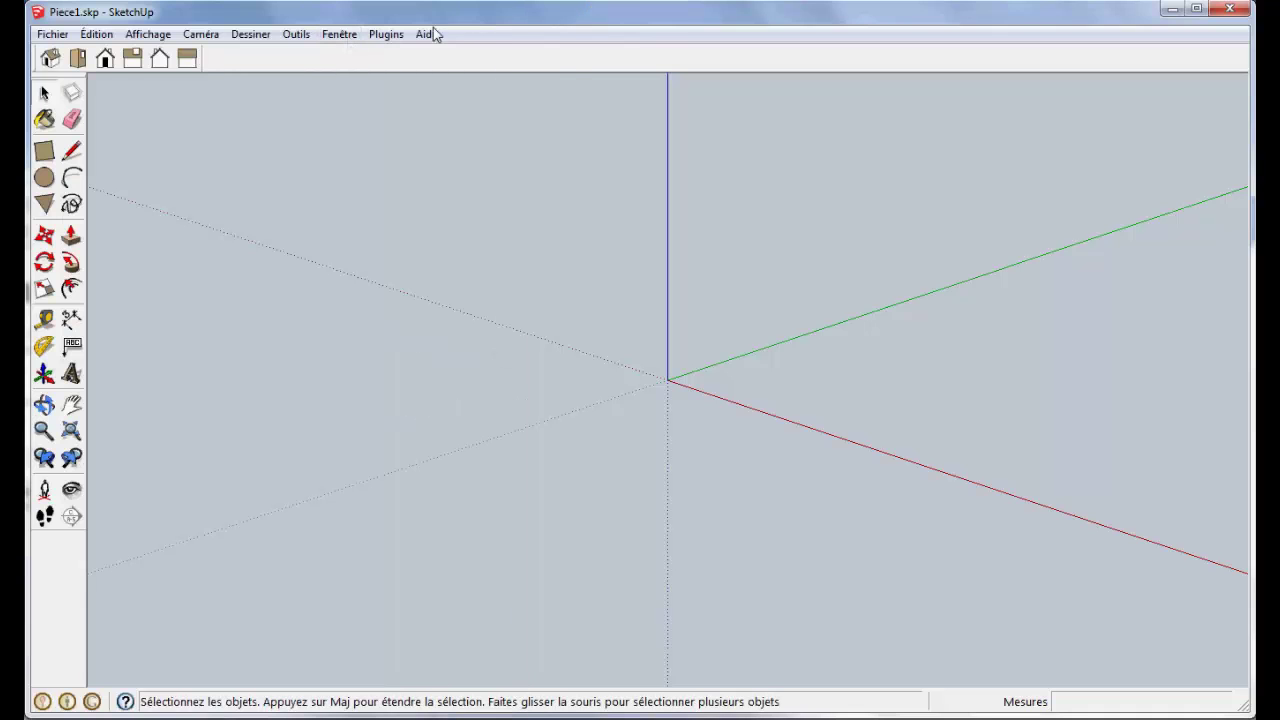
- Look through the Plugins menu and system preferences without changing anything
left_click(386, 34)
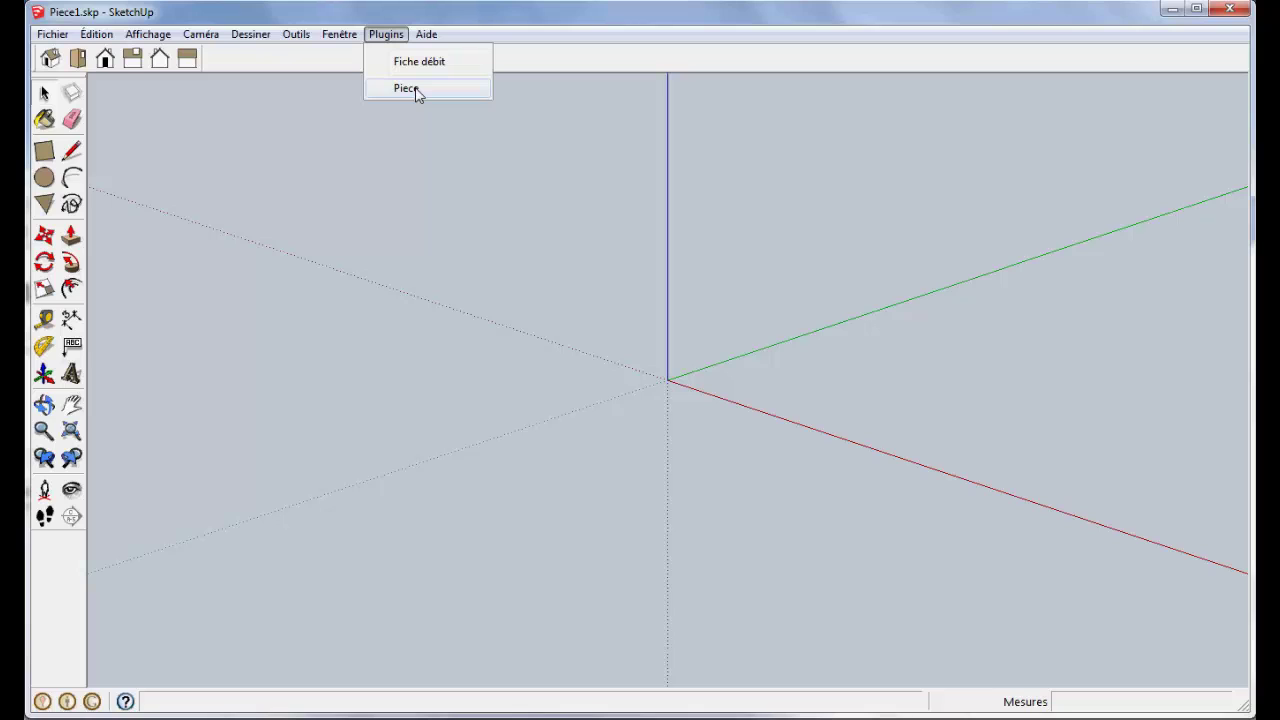
left_click(442, 11)
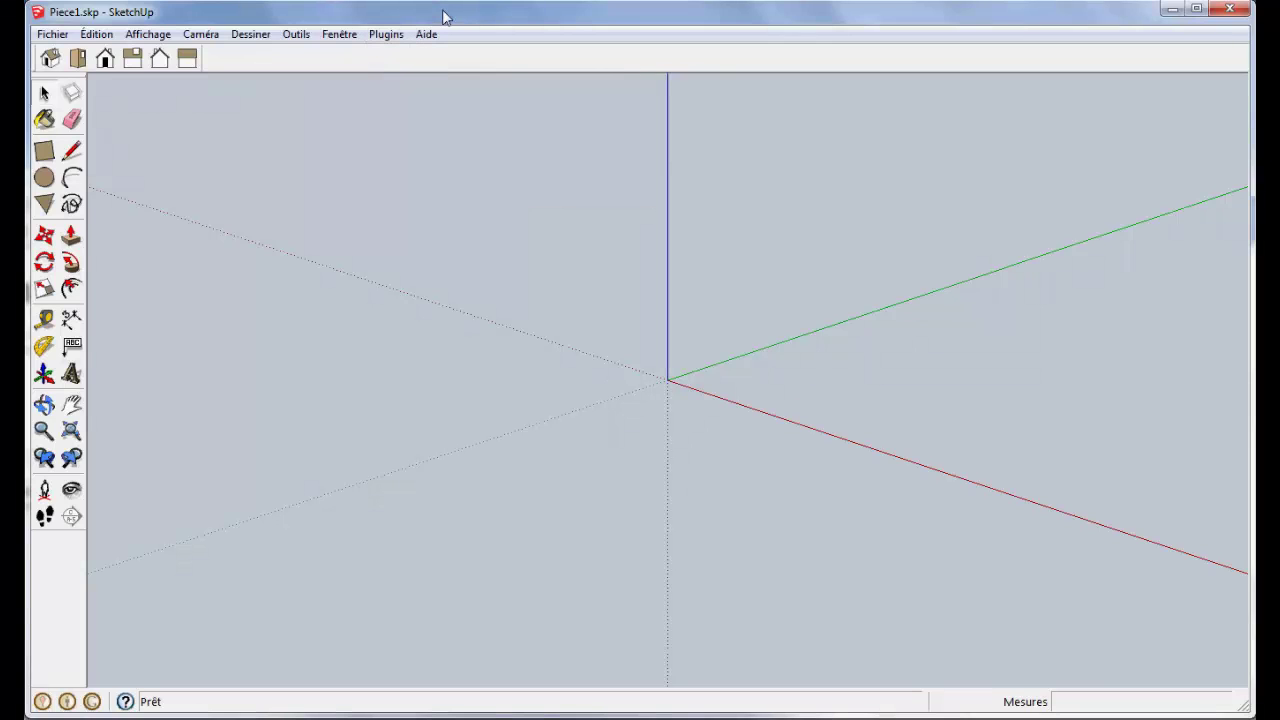
left_click(352, 38)
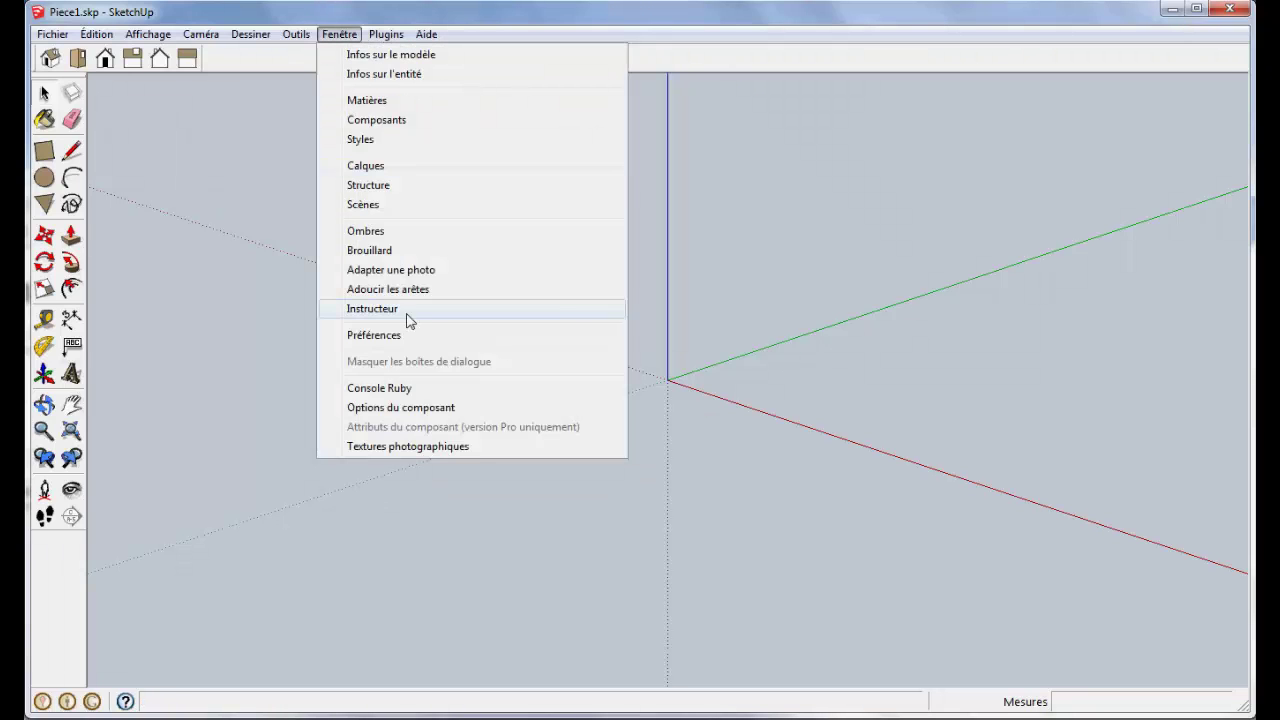
left_click(379, 345)
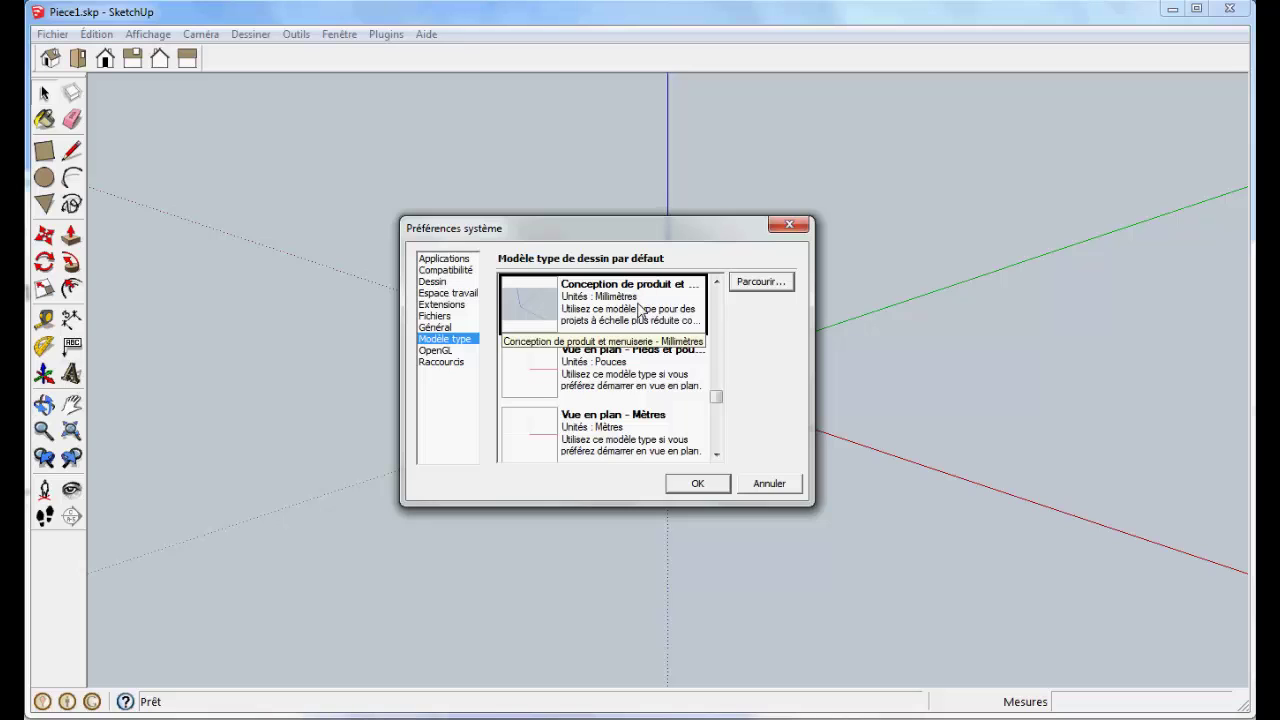
left_click(705, 487)
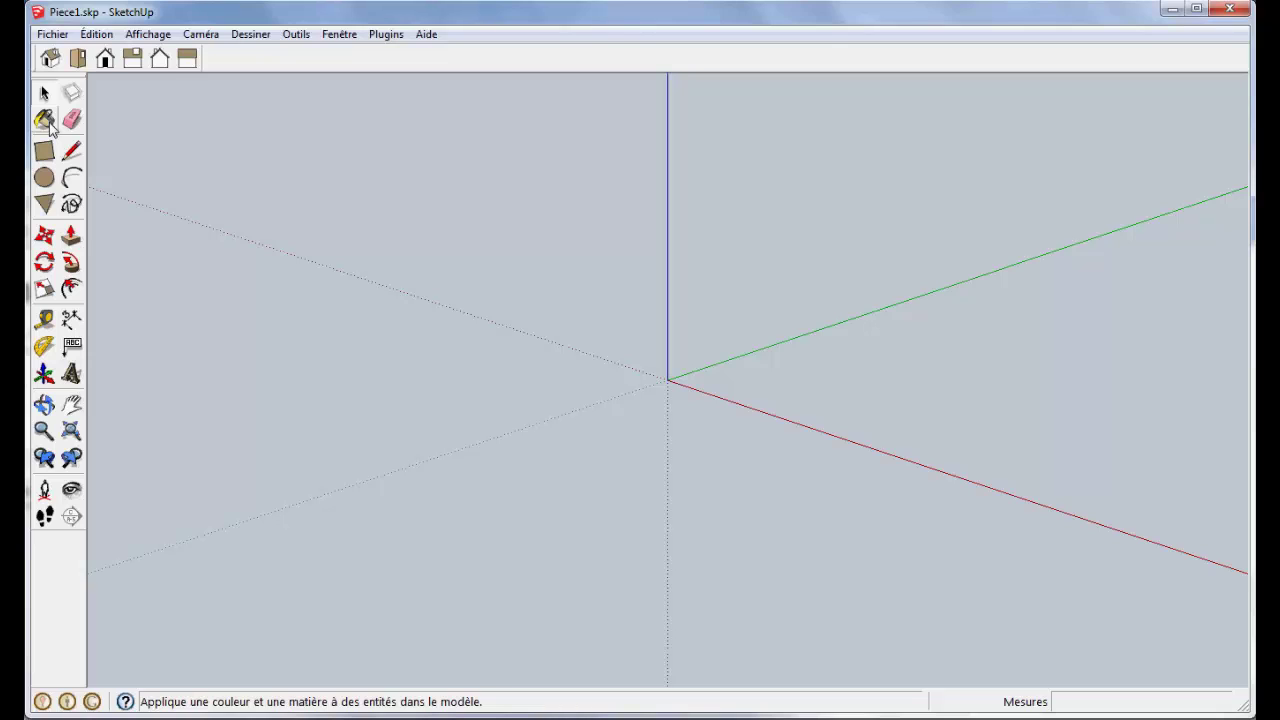
- In Front view, draw a 500 × 70 mm rectangle just above the origin
left_click(105, 58)
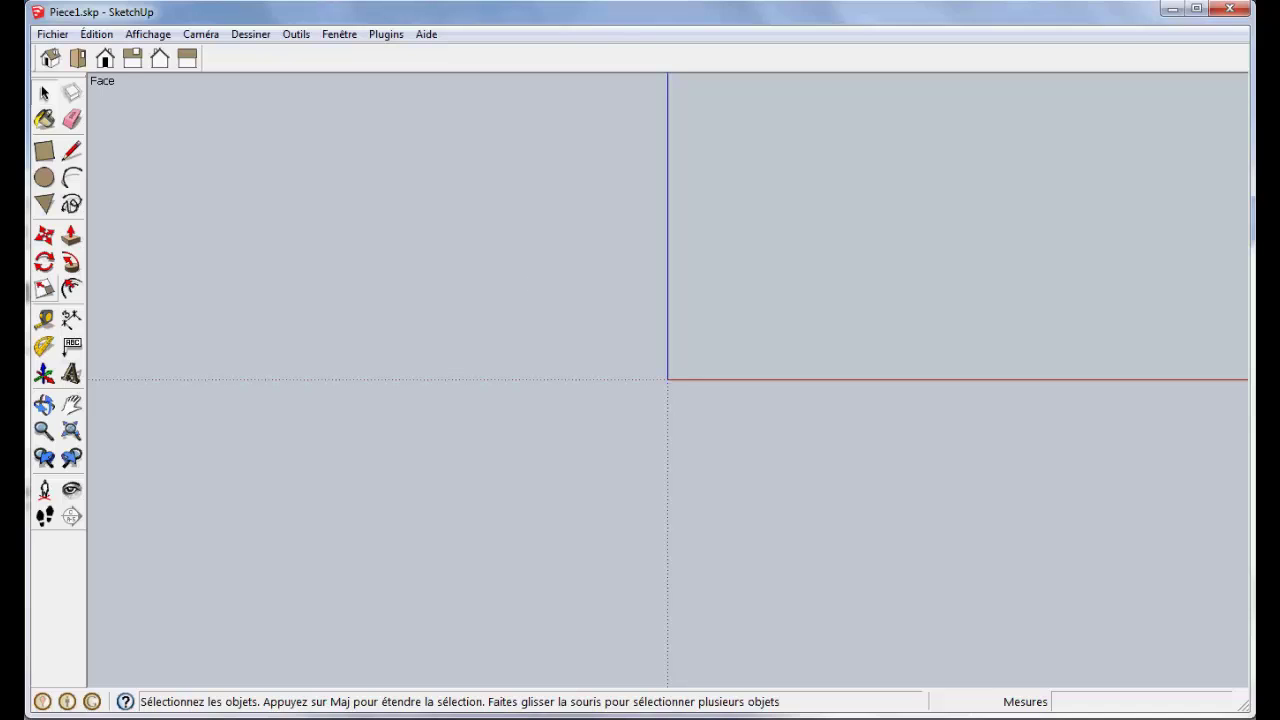
left_click(44, 151)
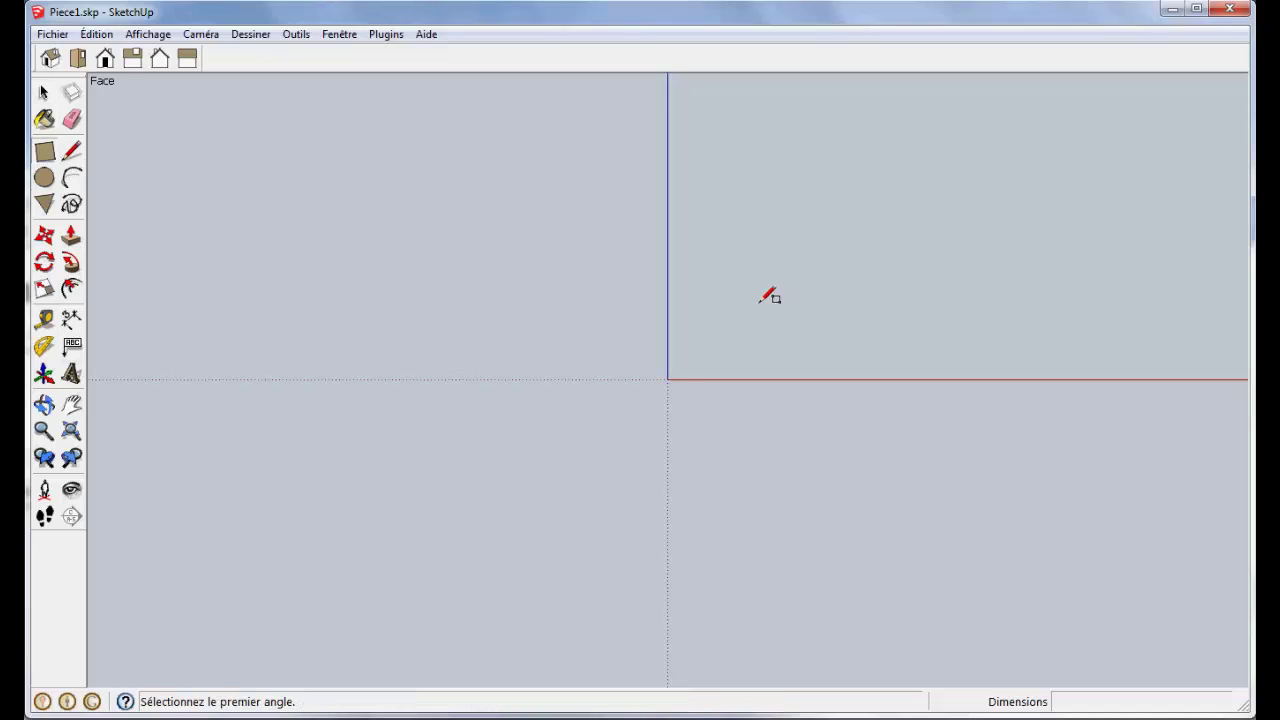
left_click(691, 249)
left_click(1010, 317)
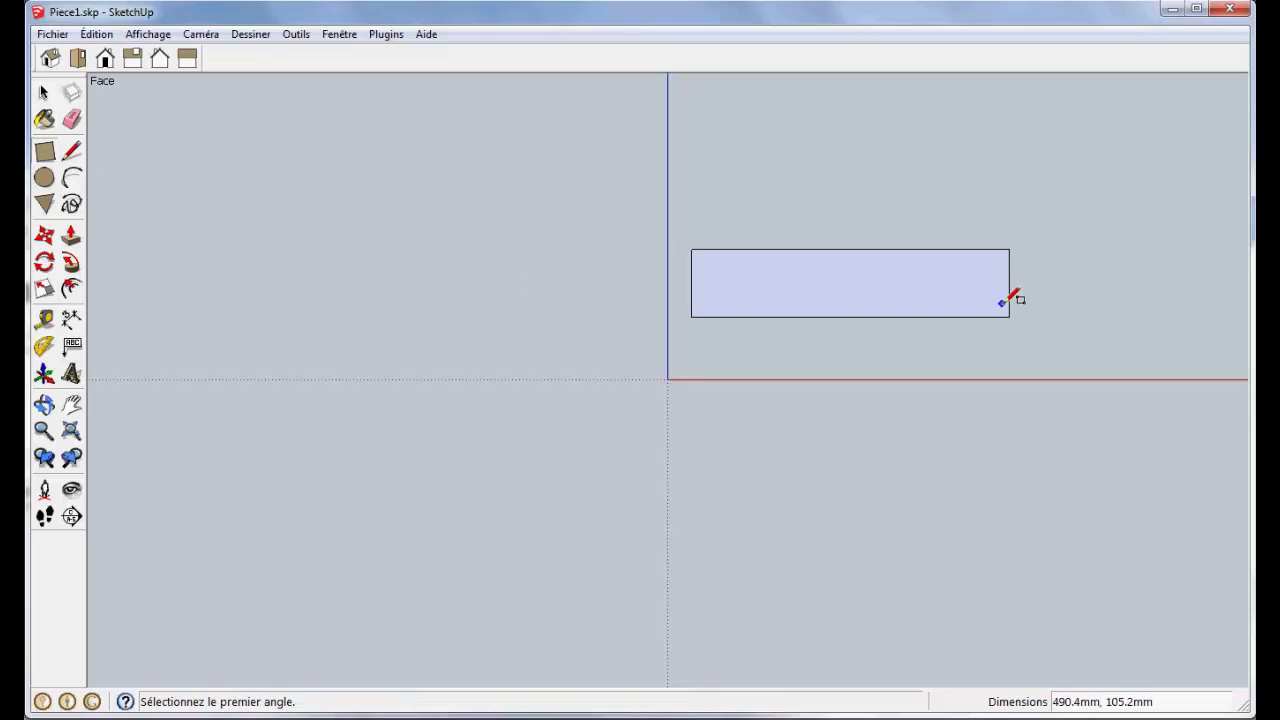
type("50")
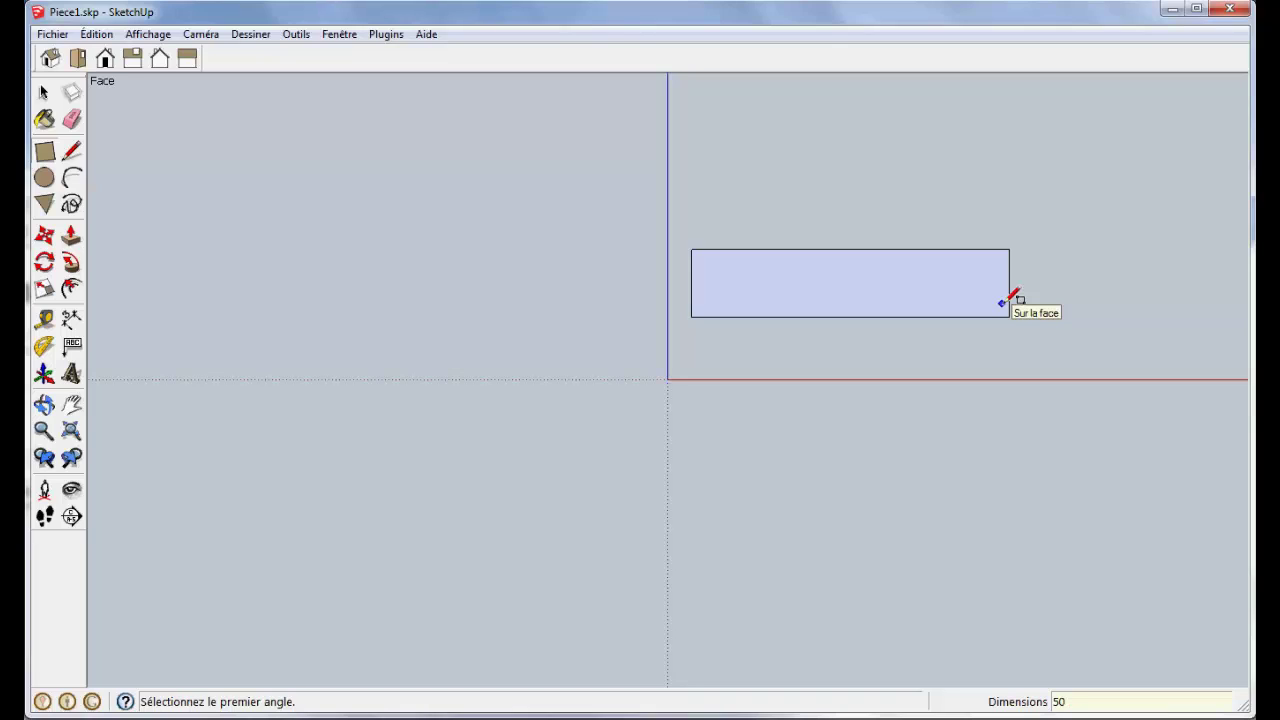
type("0,70")
key("Return")
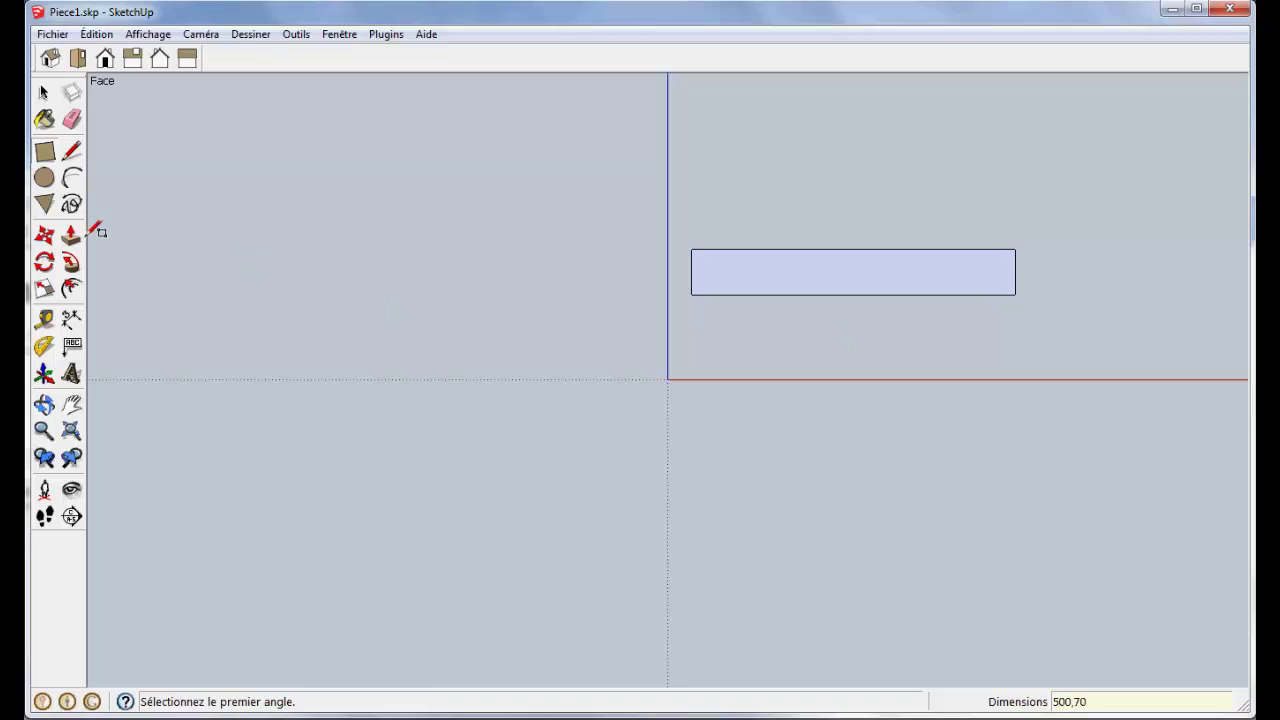
- Push/pull the rectangle up 24 mm into a solid board
left_click(69, 240)
left_click(69, 240)
mouse_move(654, 477)
middle_mouse_down()
mouse_move(634, 406)
mouse_move(640, 277)
mouse_move(732, 300)
middle_mouse_up()
left_click(732, 300)
left_click(727, 287)
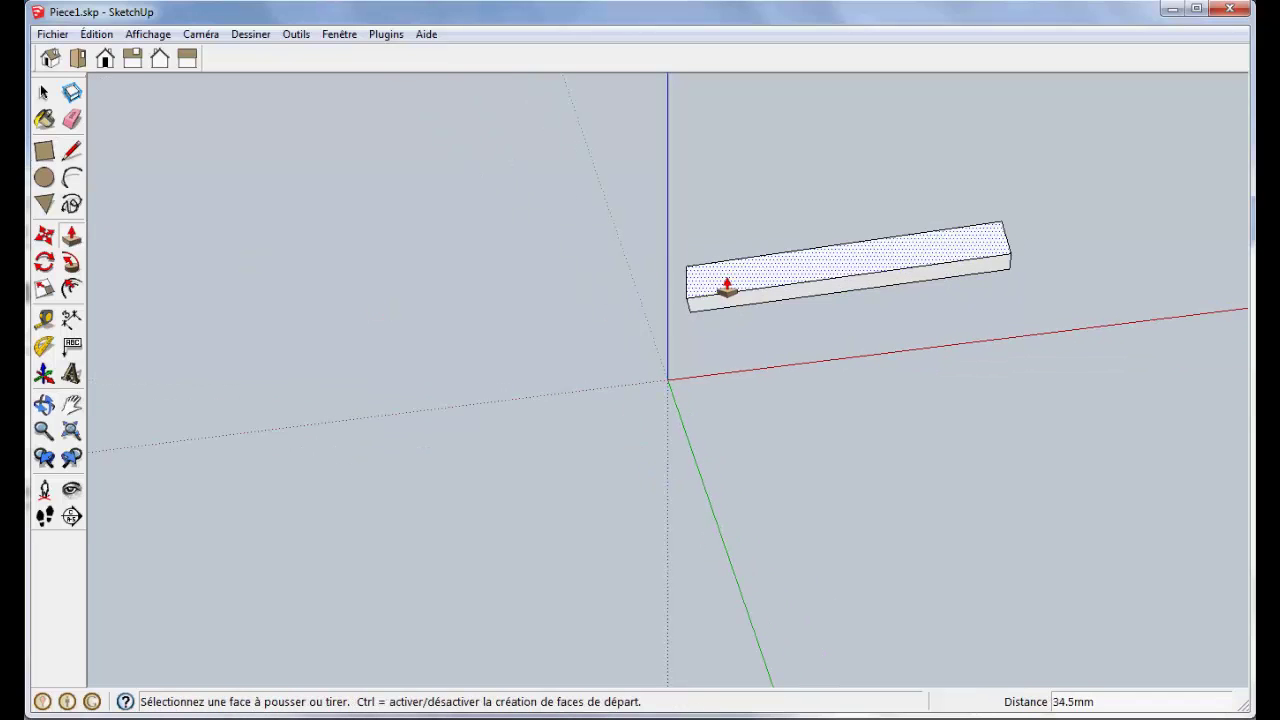
type("24")
key("Return")
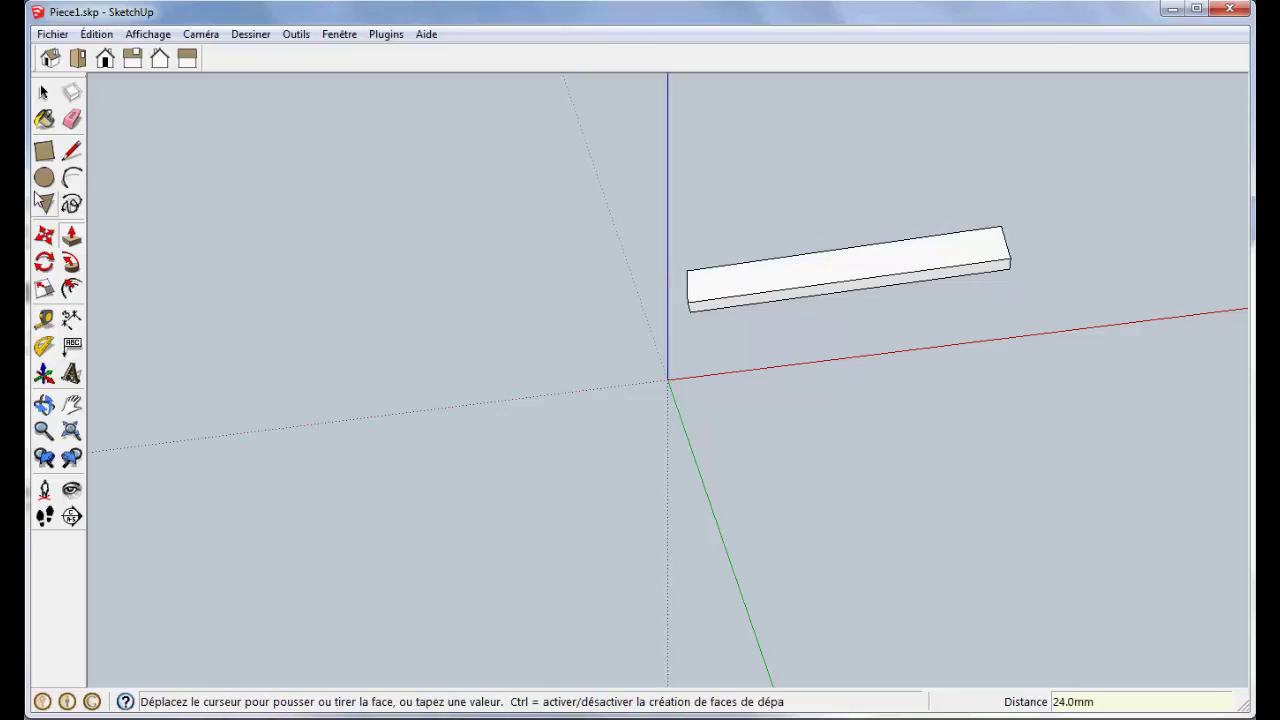
left_click(42, 93)
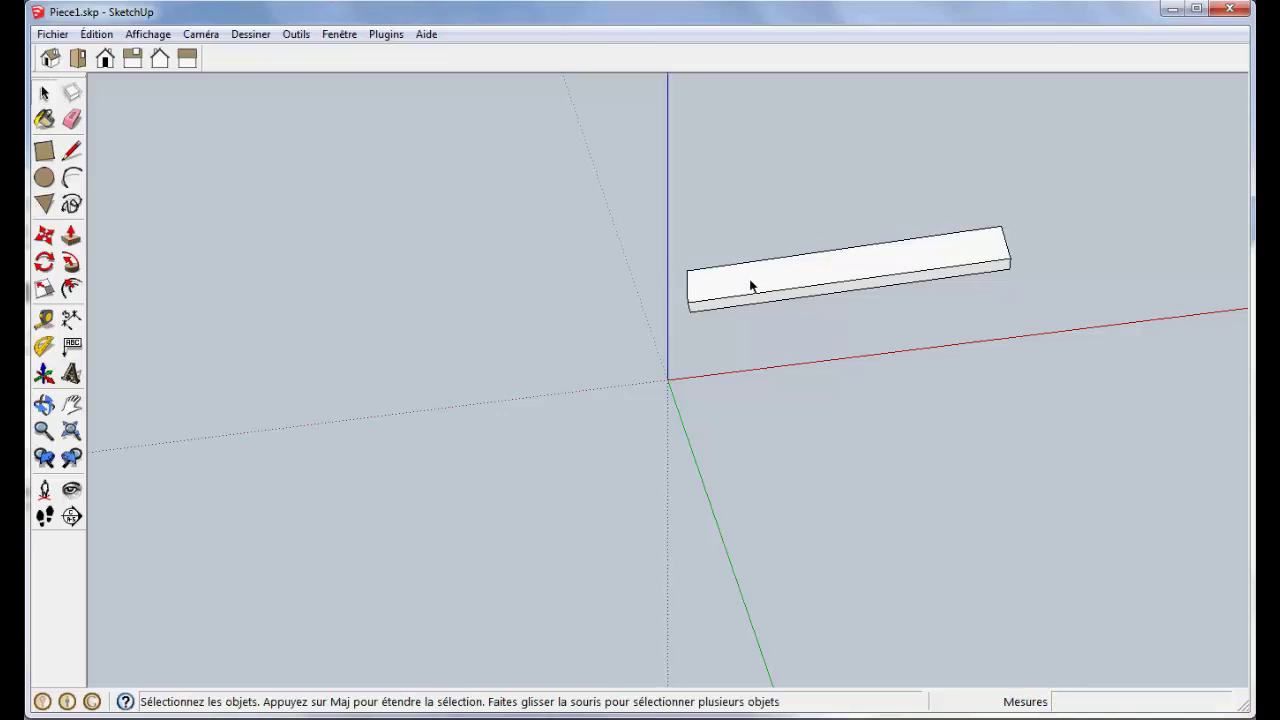
- Select the entire box and make it a component called 'Piece'
triple_click(751, 284)
left_click(71, 92)
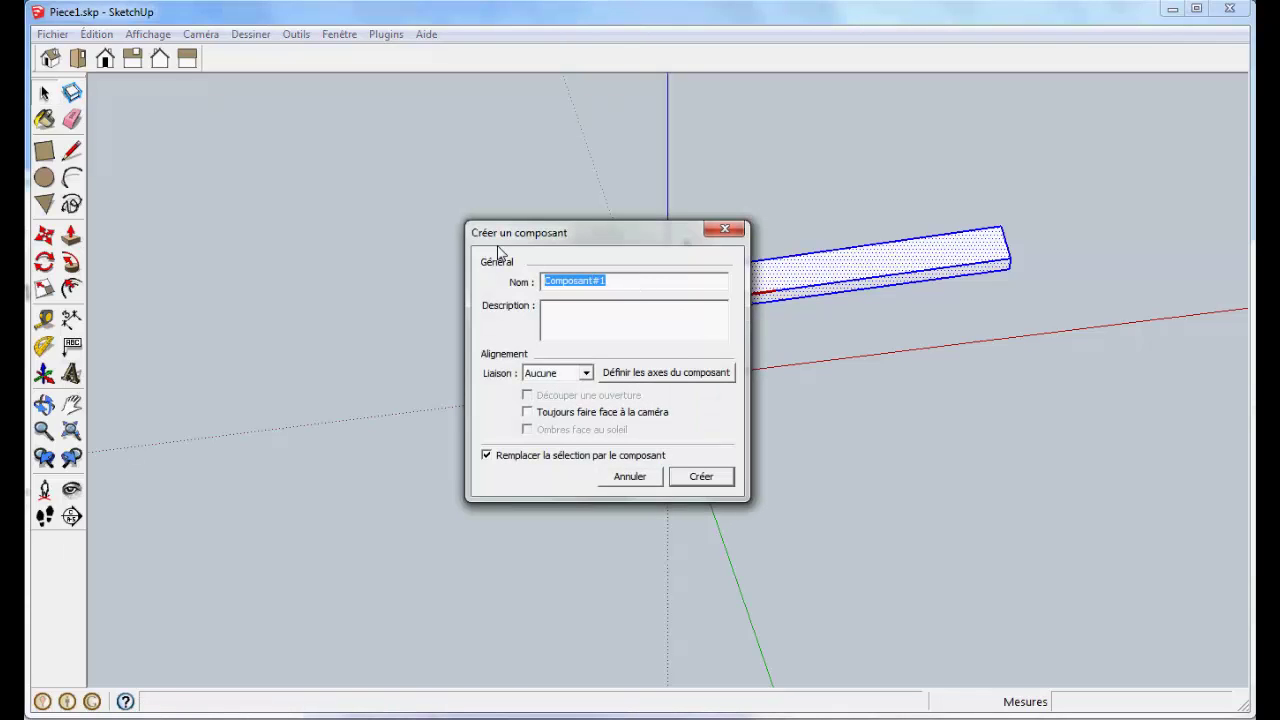
type("Piece")
key("Return")
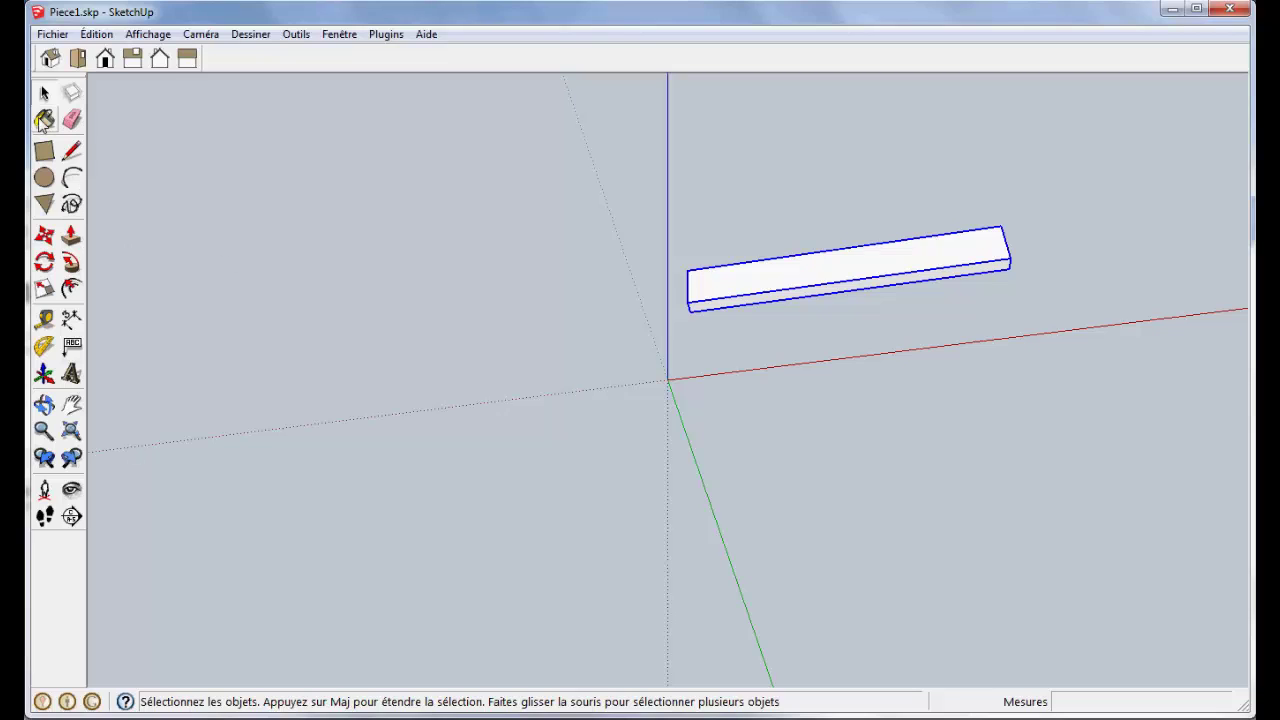
left_click(44, 118)
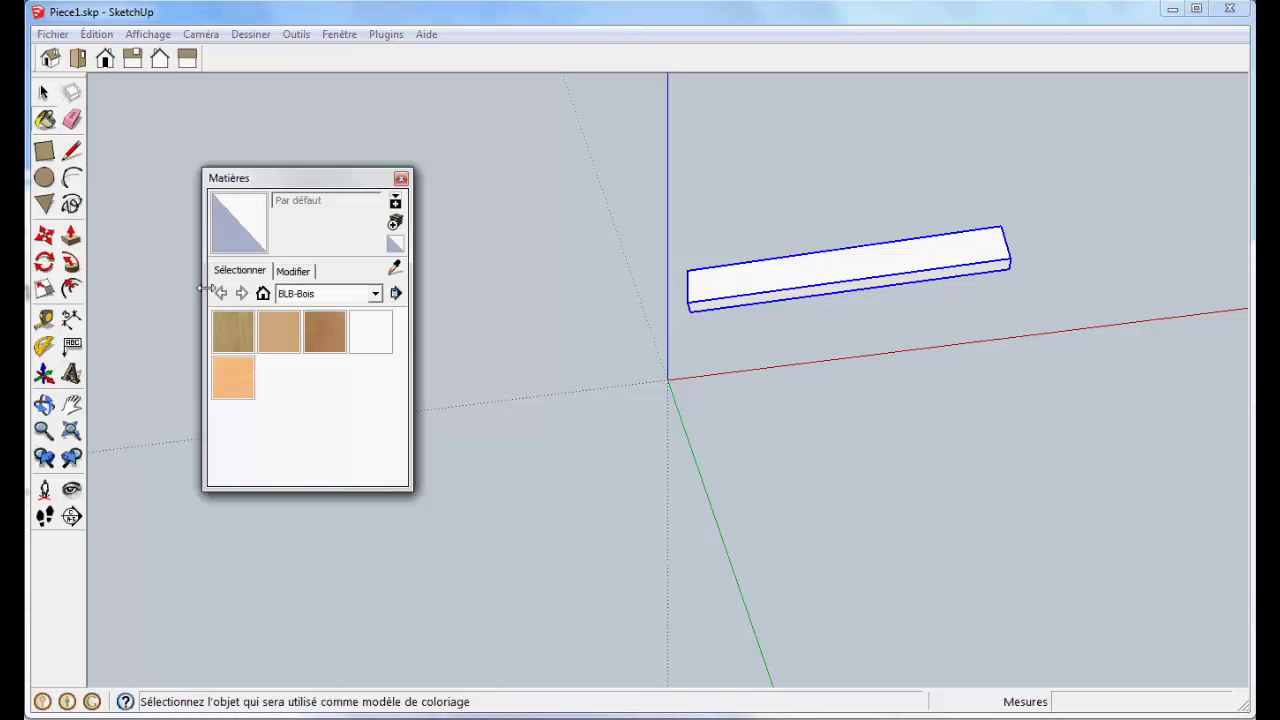
- Paint the board with the Erable maple material from the BLB-Bois library
left_click(273, 336)
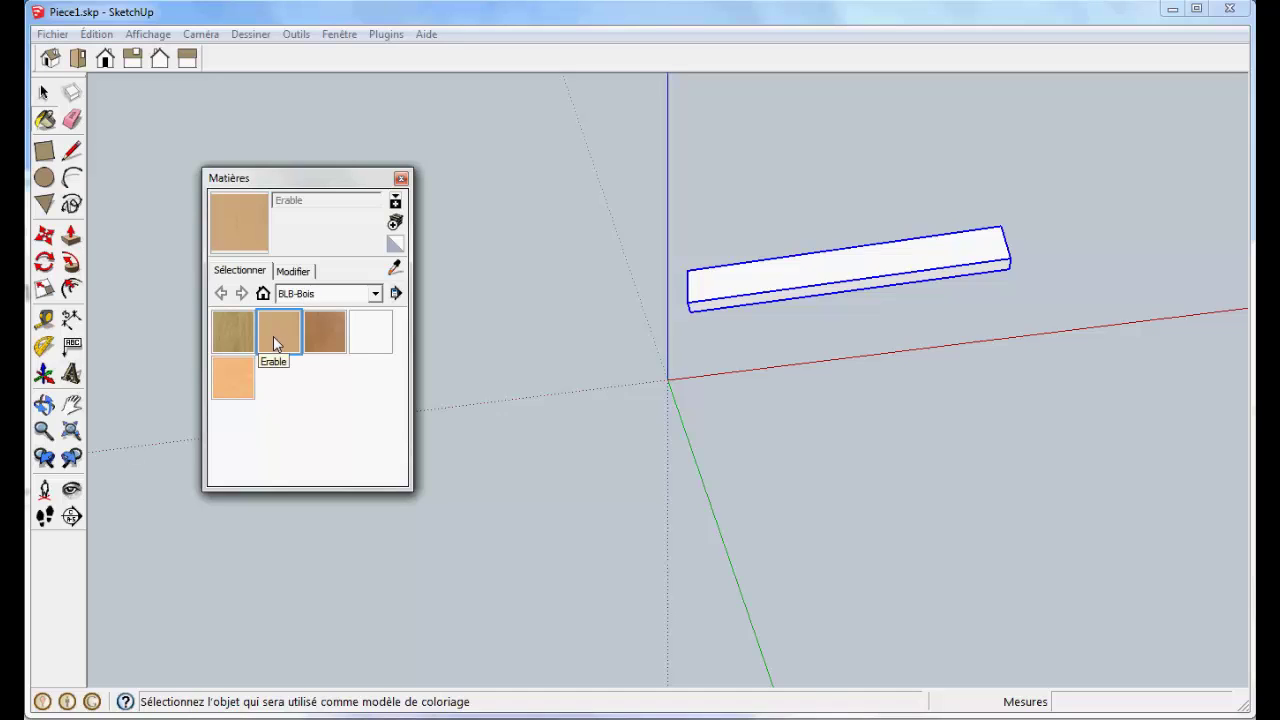
left_click(856, 266)
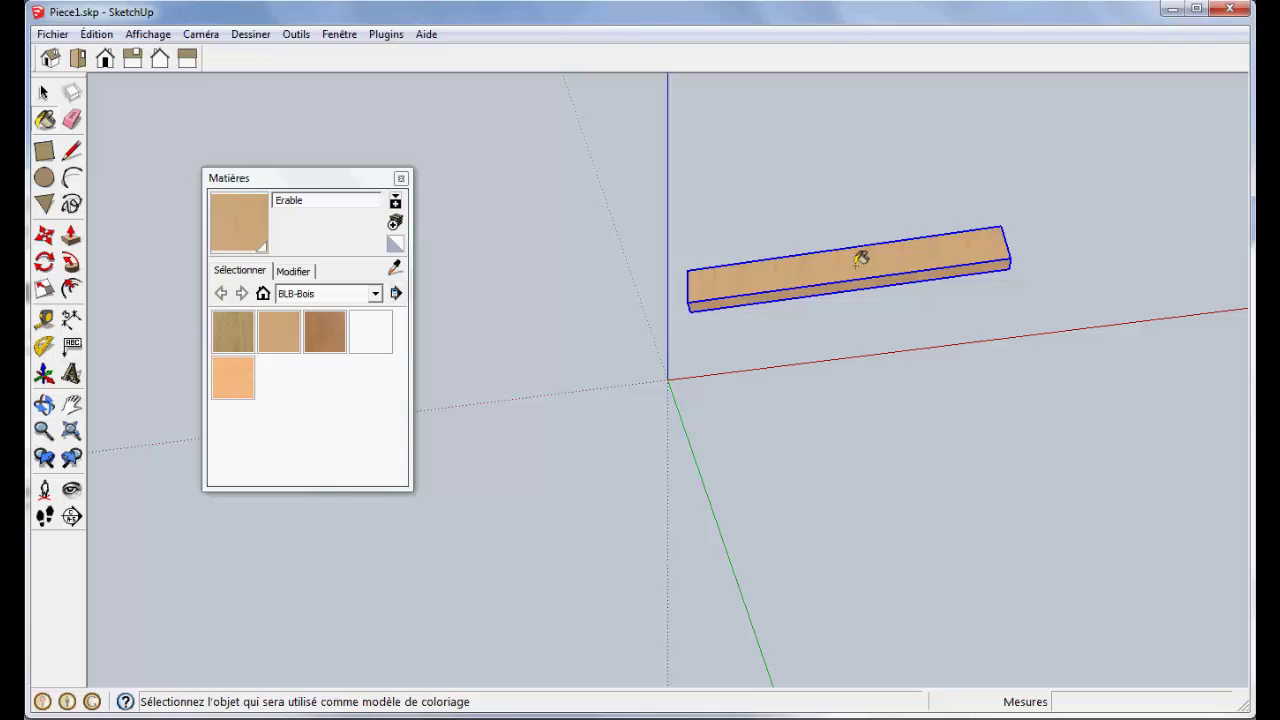
left_click(401, 178)
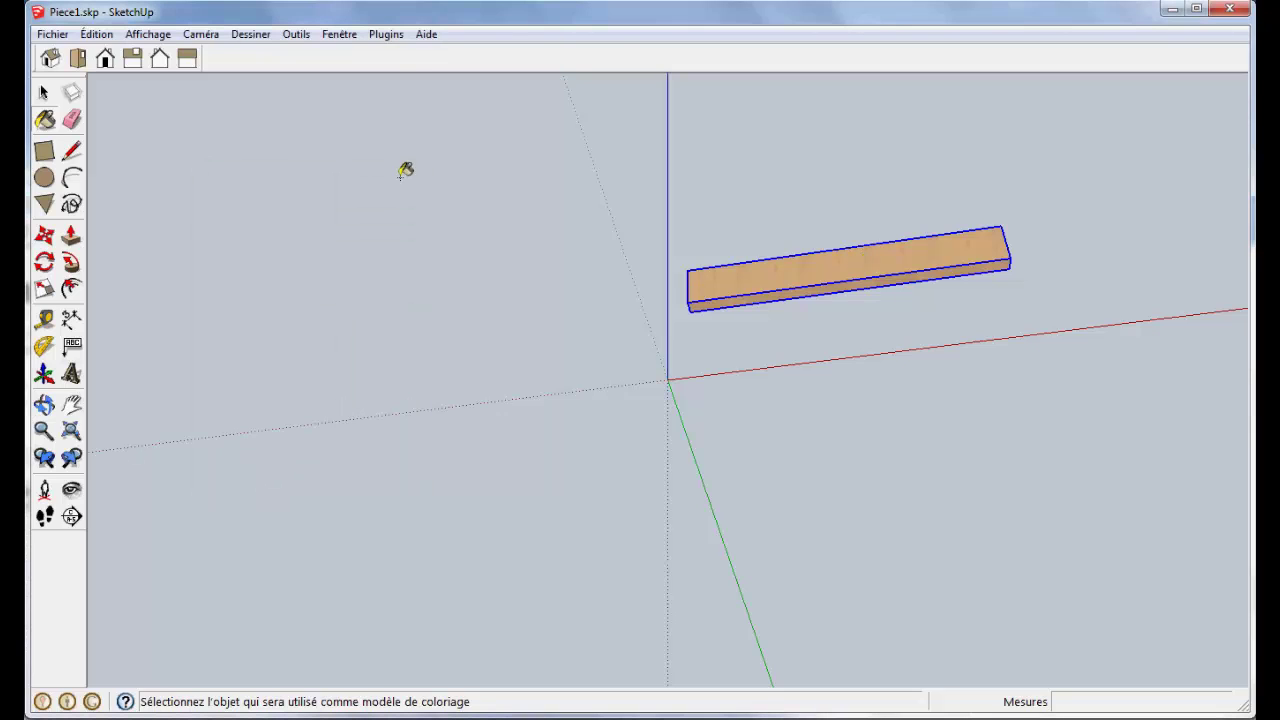
- Delete the board and switch to the BLB-Bois materials folder
left_click(385, 34)
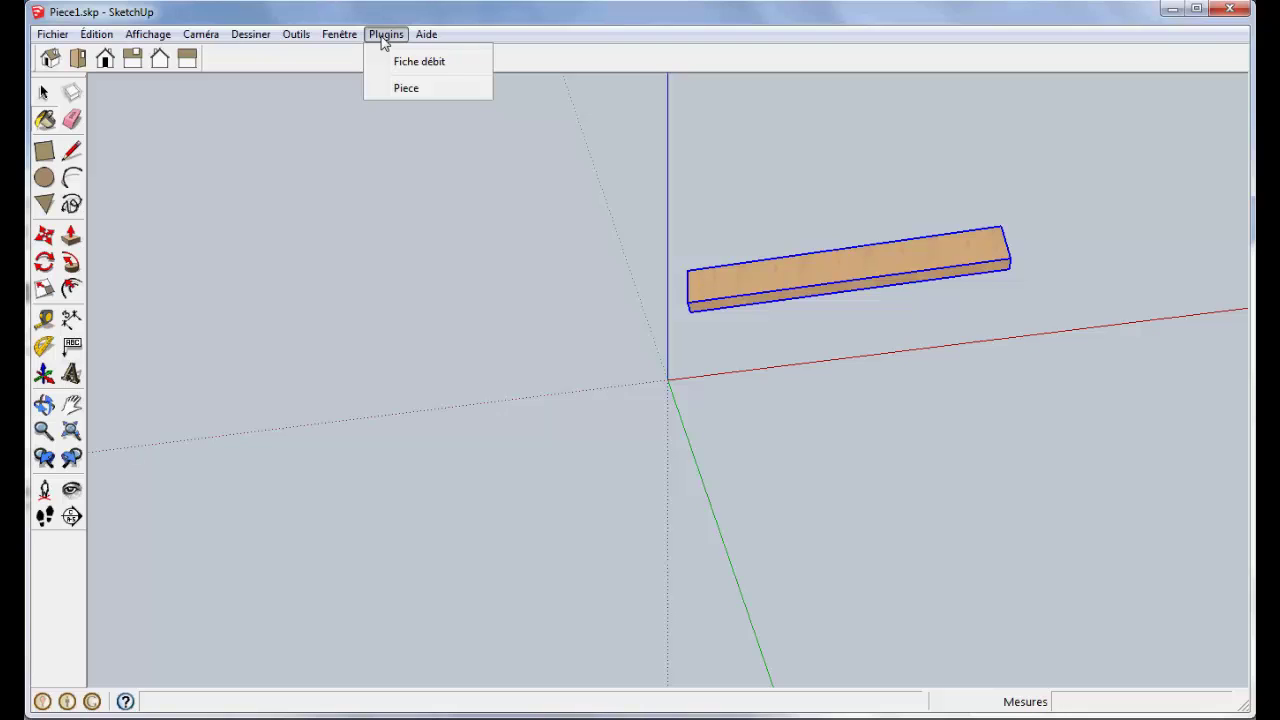
left_click(296, 167)
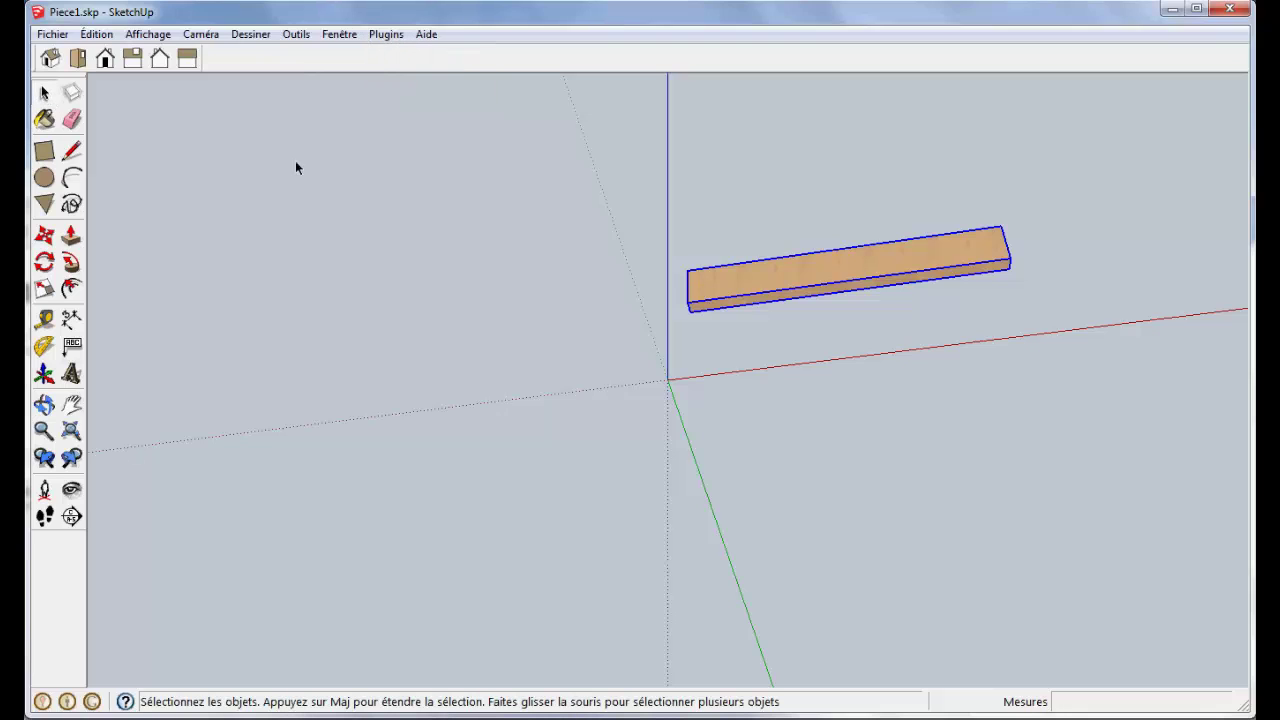
key("Delete")
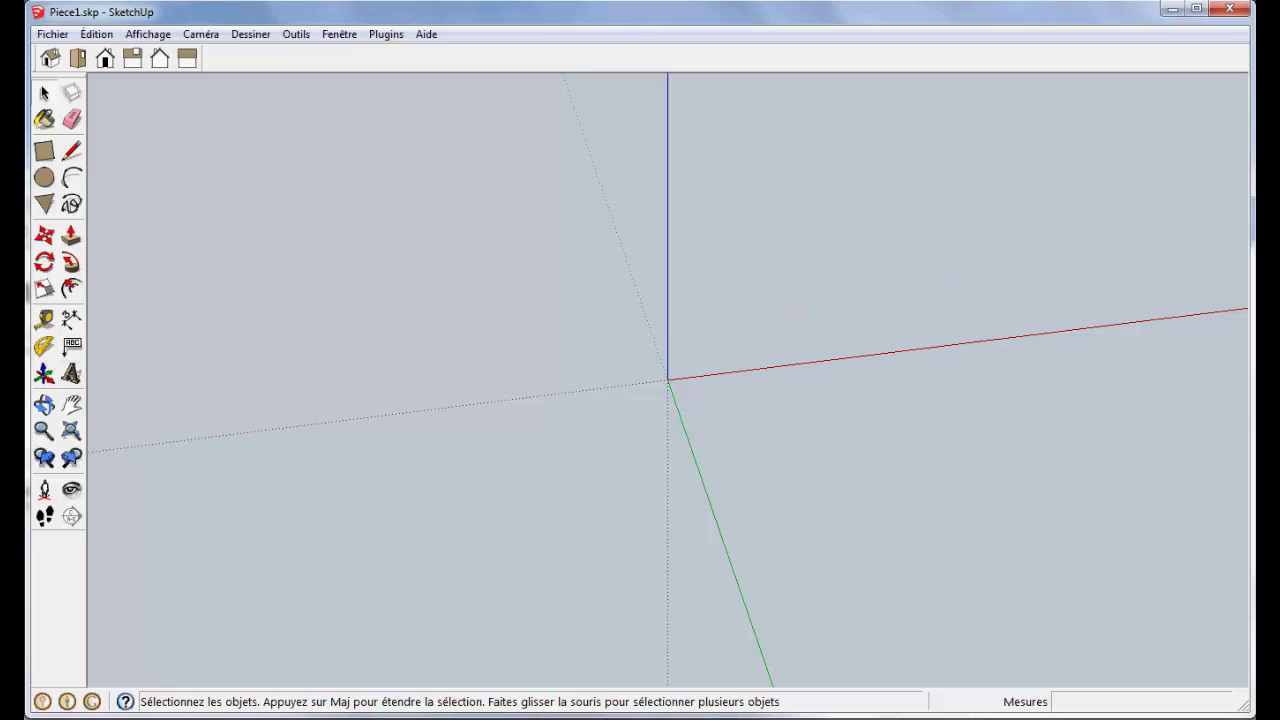
key("alt+Tab")
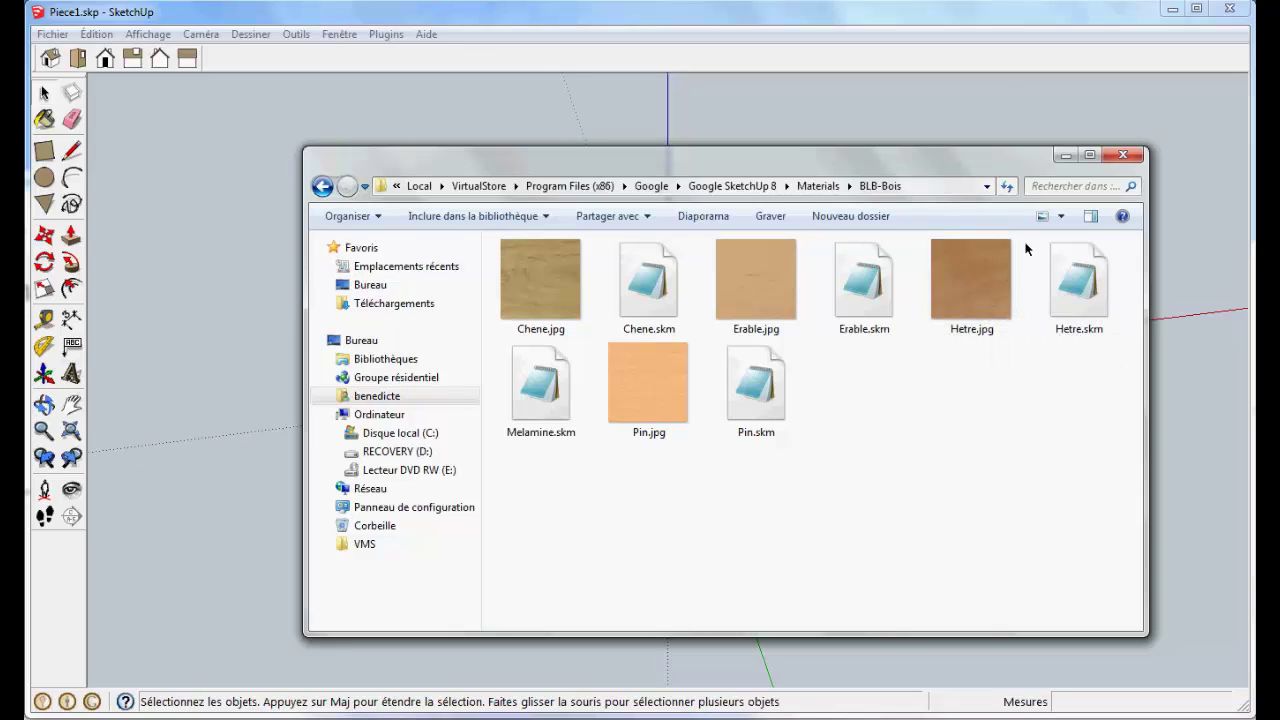
- Close the Explorer window listing the BLB-Bois textures and .skm files
left_click(1122, 155)
- Launch Plugins > Piece and select the placeholder name in Generation piece
left_click(392, 35)
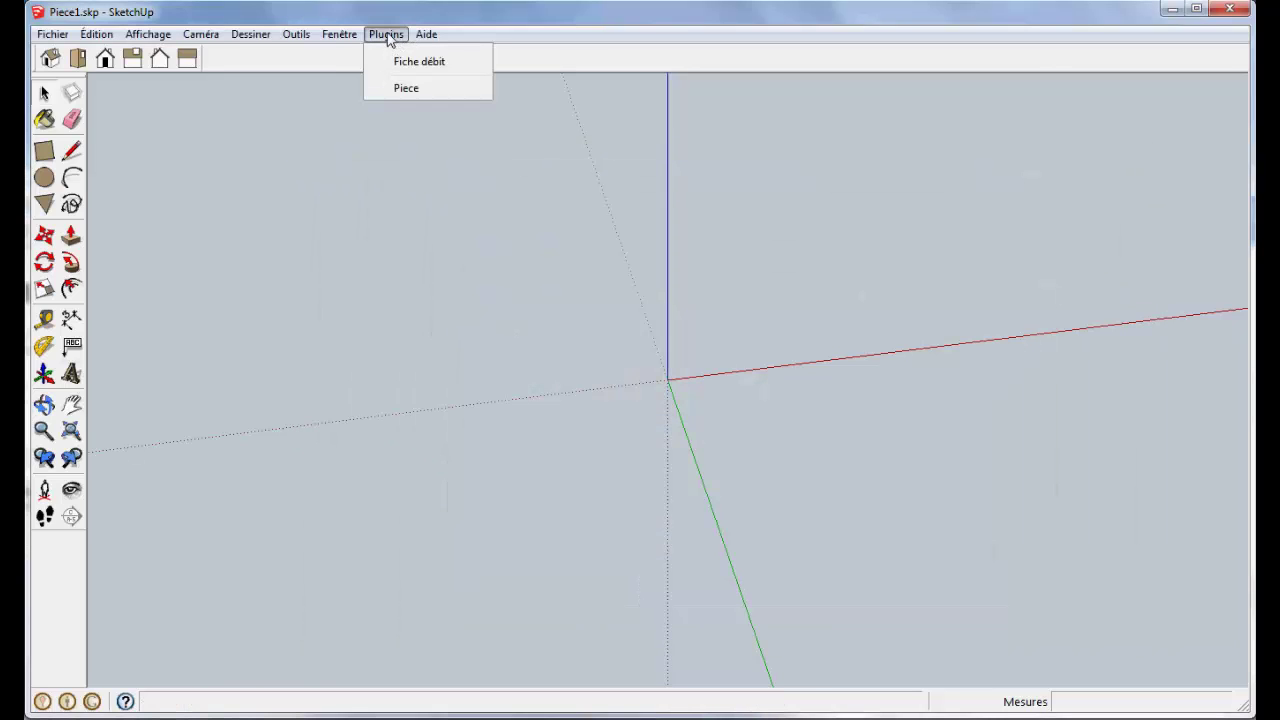
left_click(406, 90)
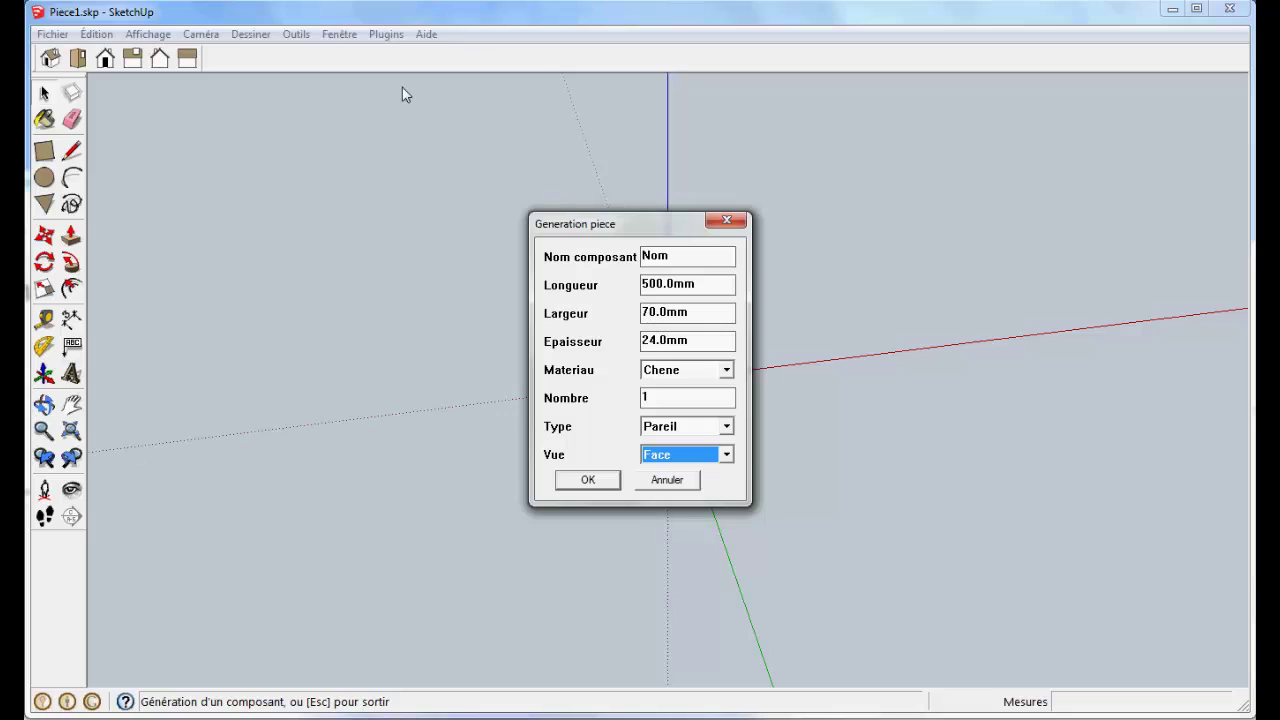
double_click(679, 259)
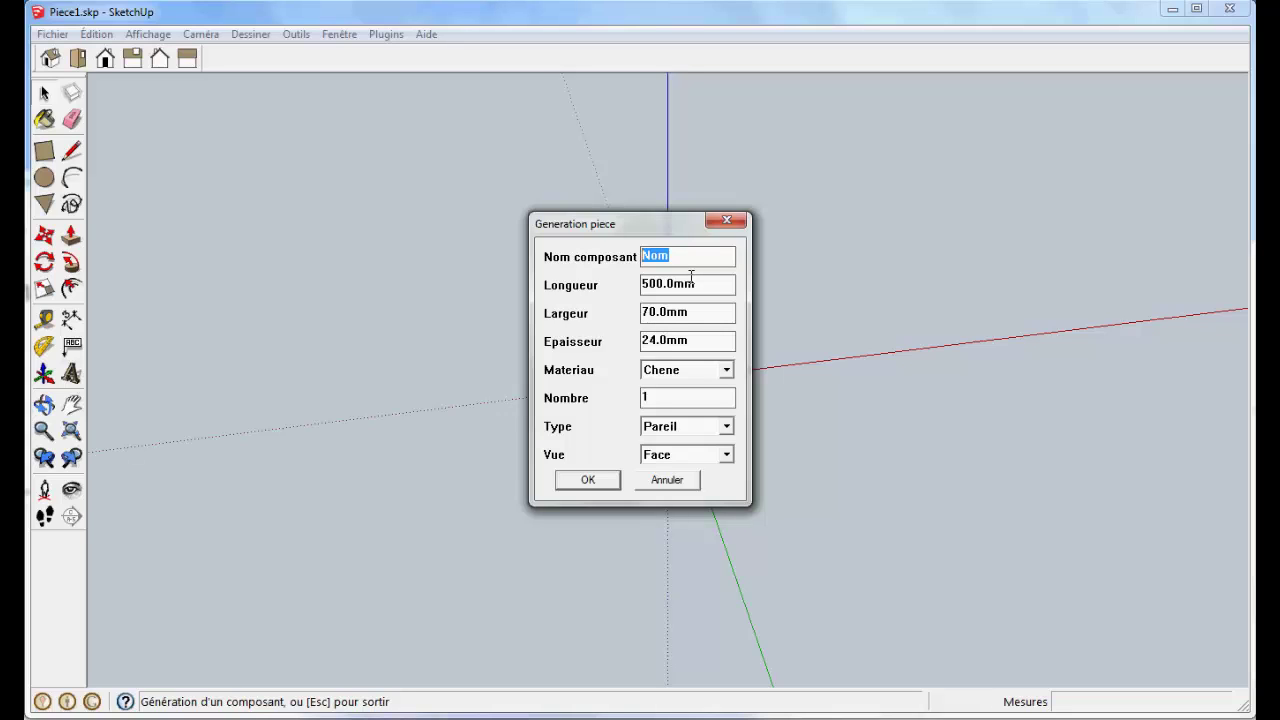
- Name the component 'Traverse', choose Erable, and generate the 500 × 70 × 24 mm plank
type("Trave")
type("rse")
left_click(726, 370)
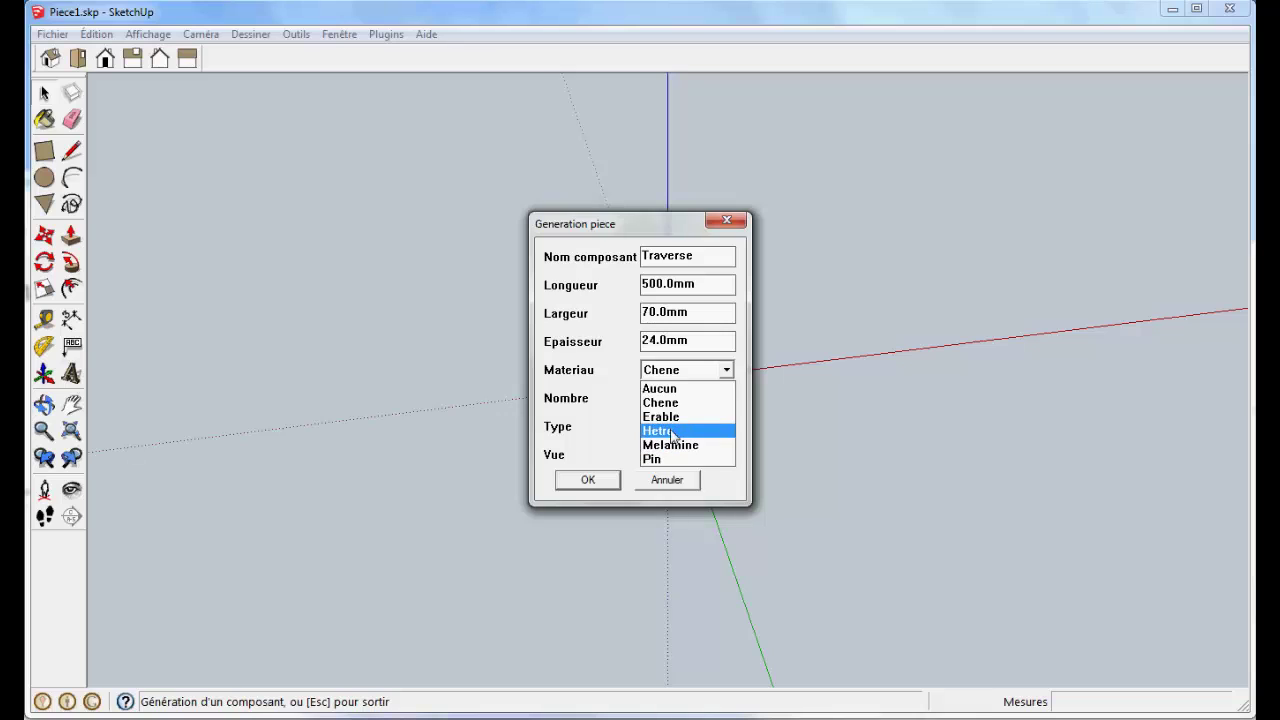
left_click(669, 420)
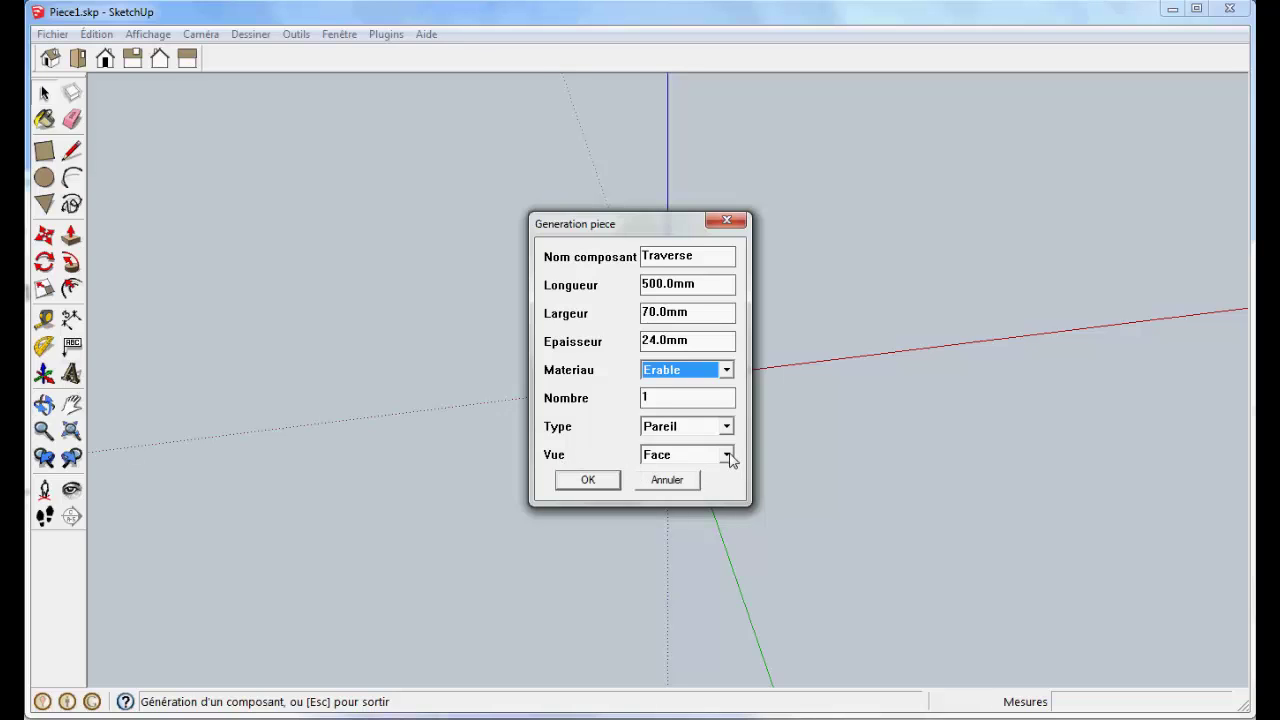
left_click(601, 481)
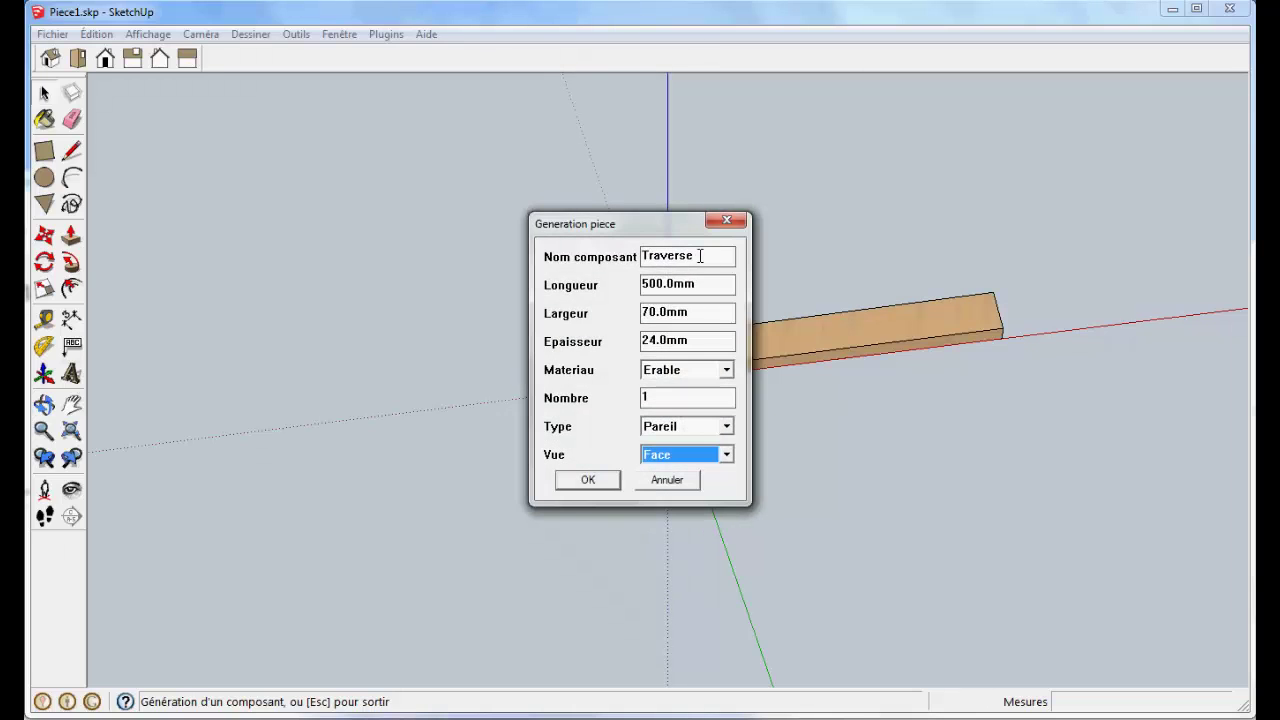
left_click_drag(680, 224, 426, 197)
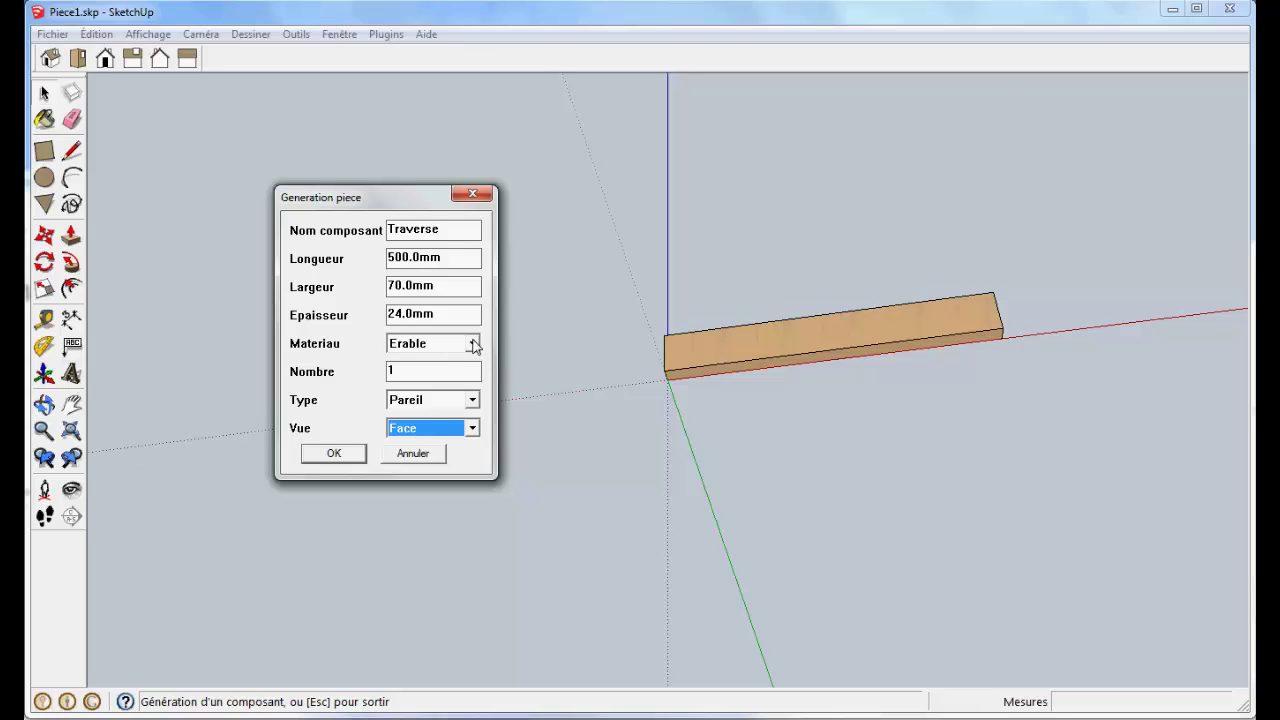
- Generate the rail in Cote orientation, renaming it 'Traverse1' after the duplicate-name warning
left_click(472, 428)
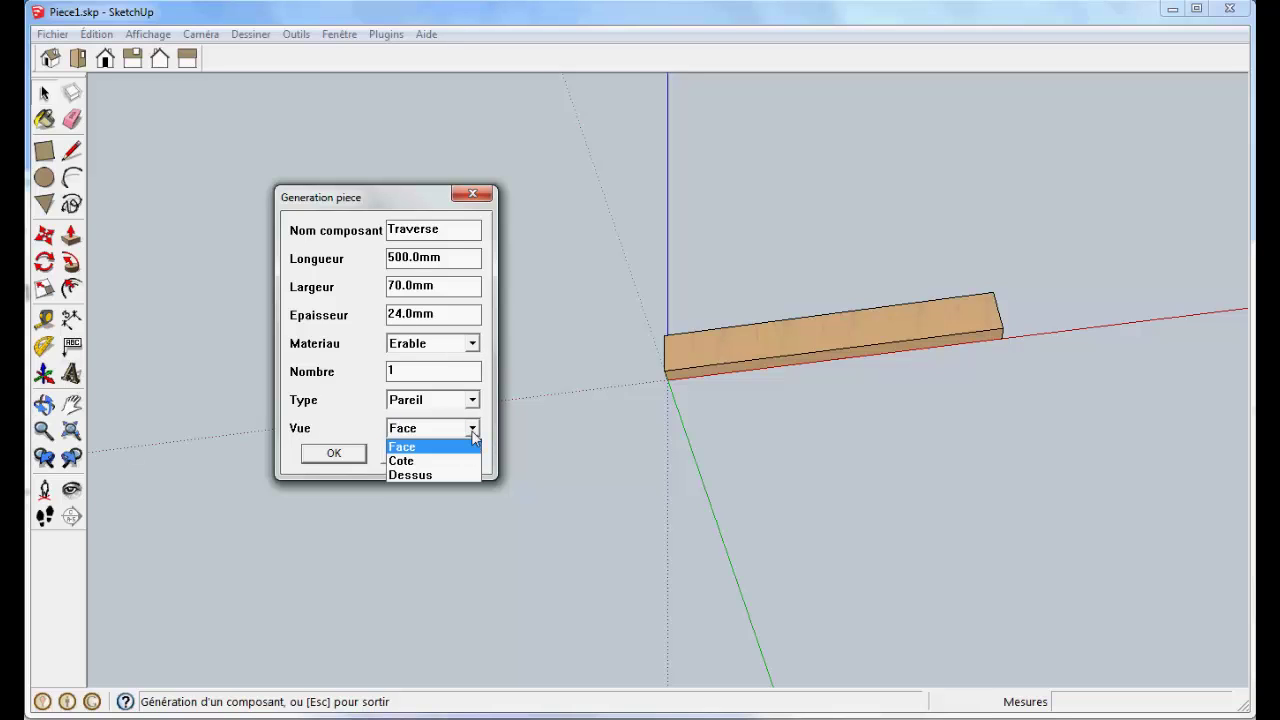
left_click(420, 461)
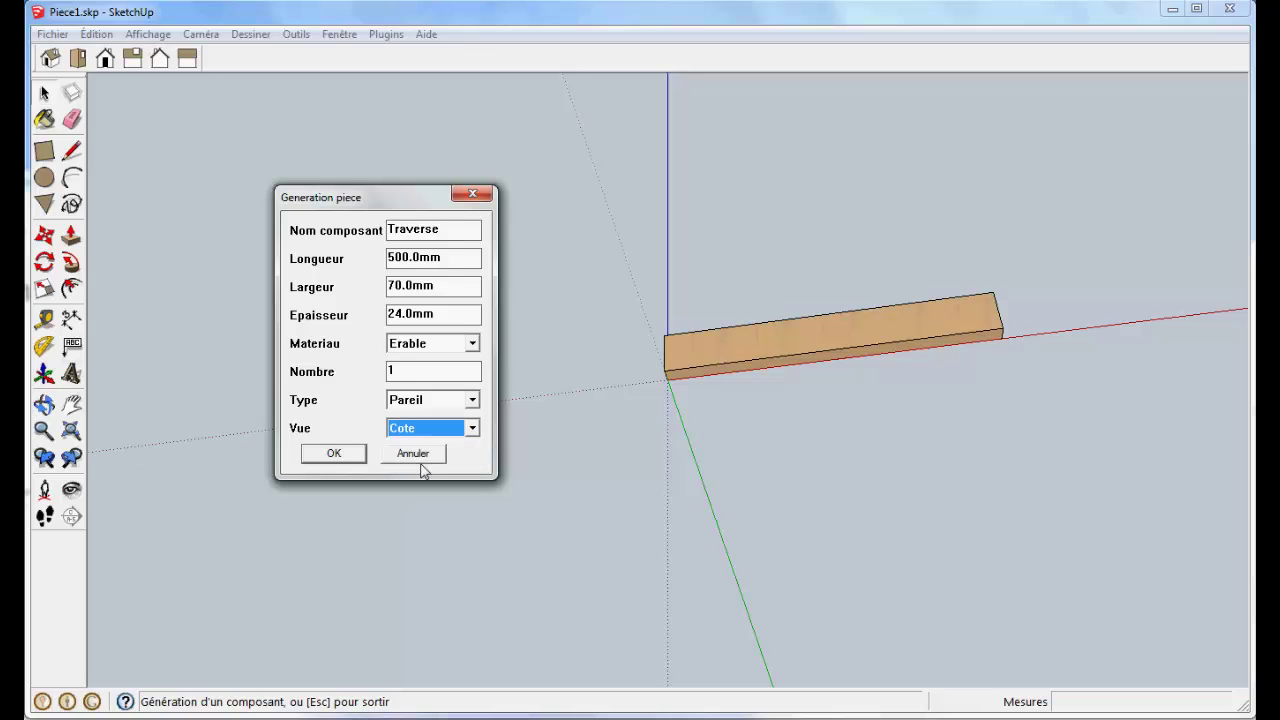
left_click(350, 456)
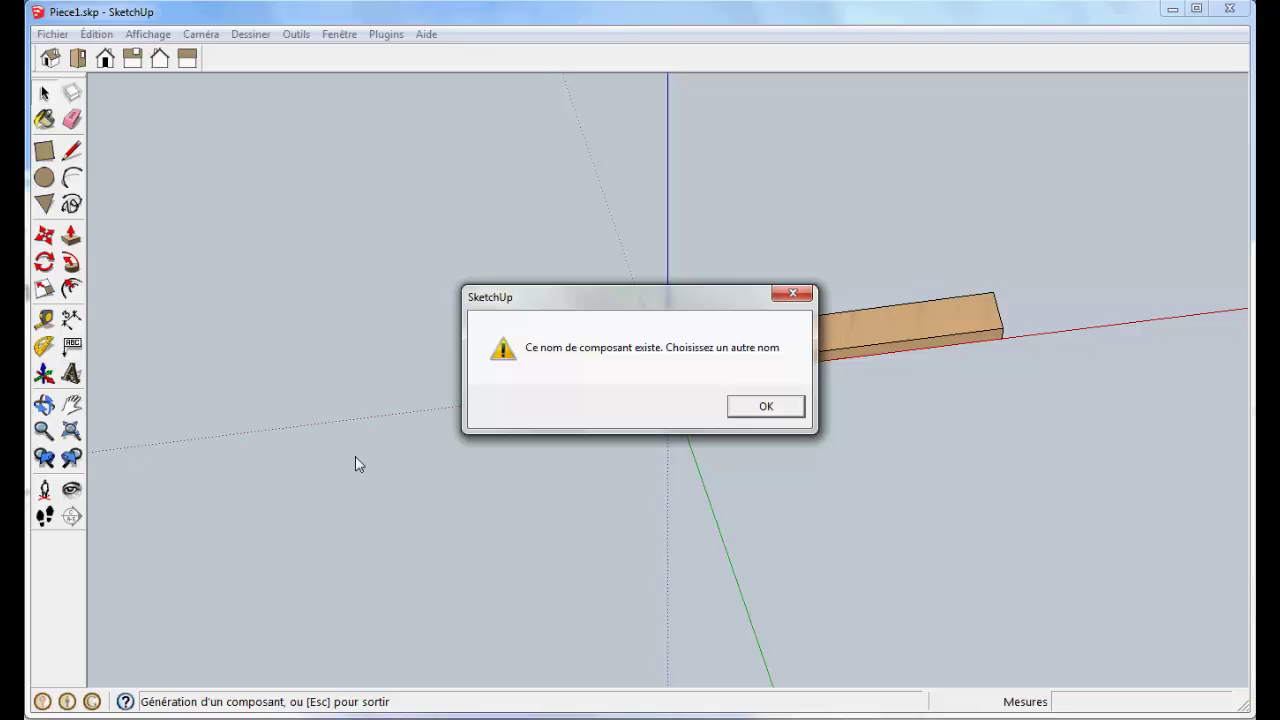
left_click(764, 406)
left_click(706, 254)
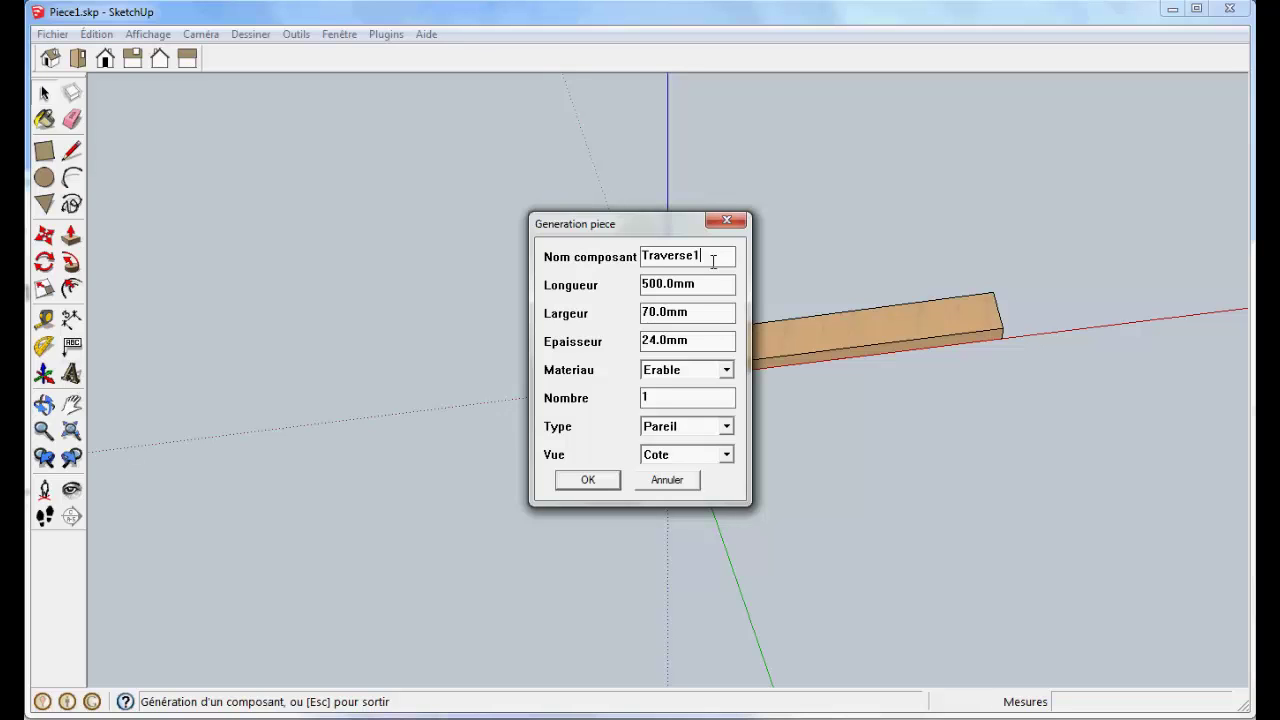
left_click(588, 481)
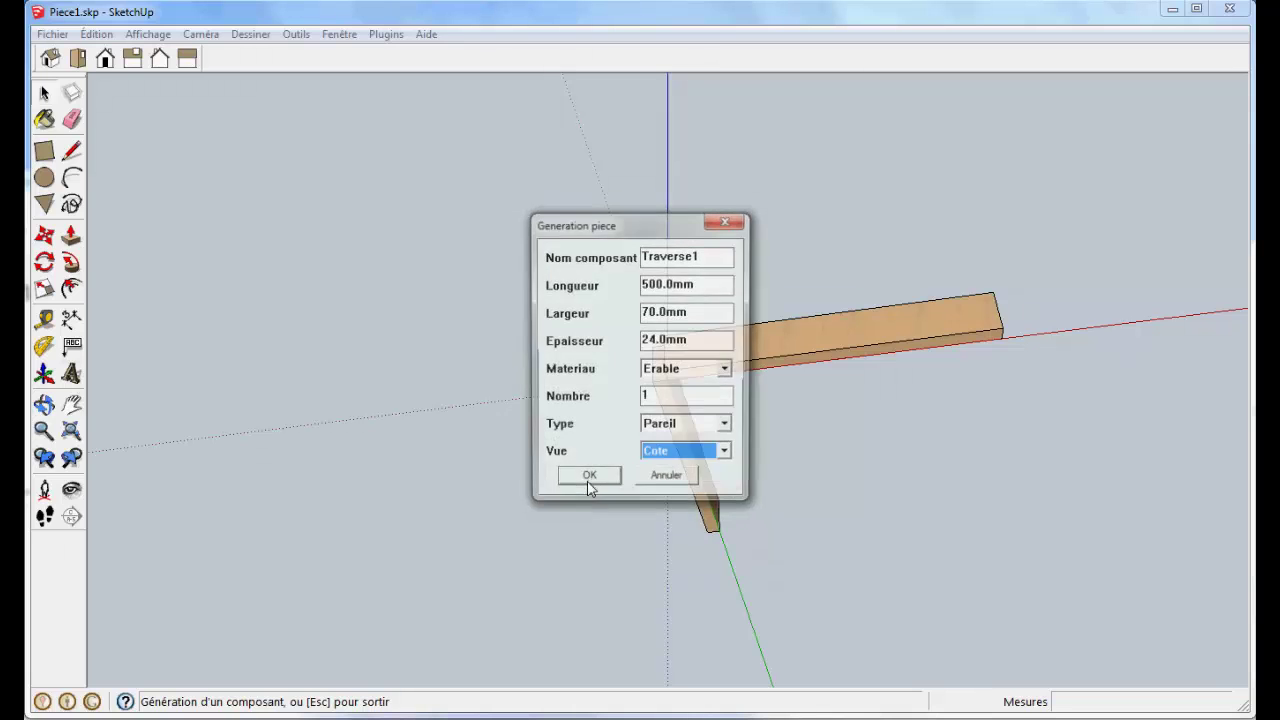
- Rename the piece to 'Traverse2' and generate it in Dessus orientation
left_click_drag(662, 224, 435, 186)
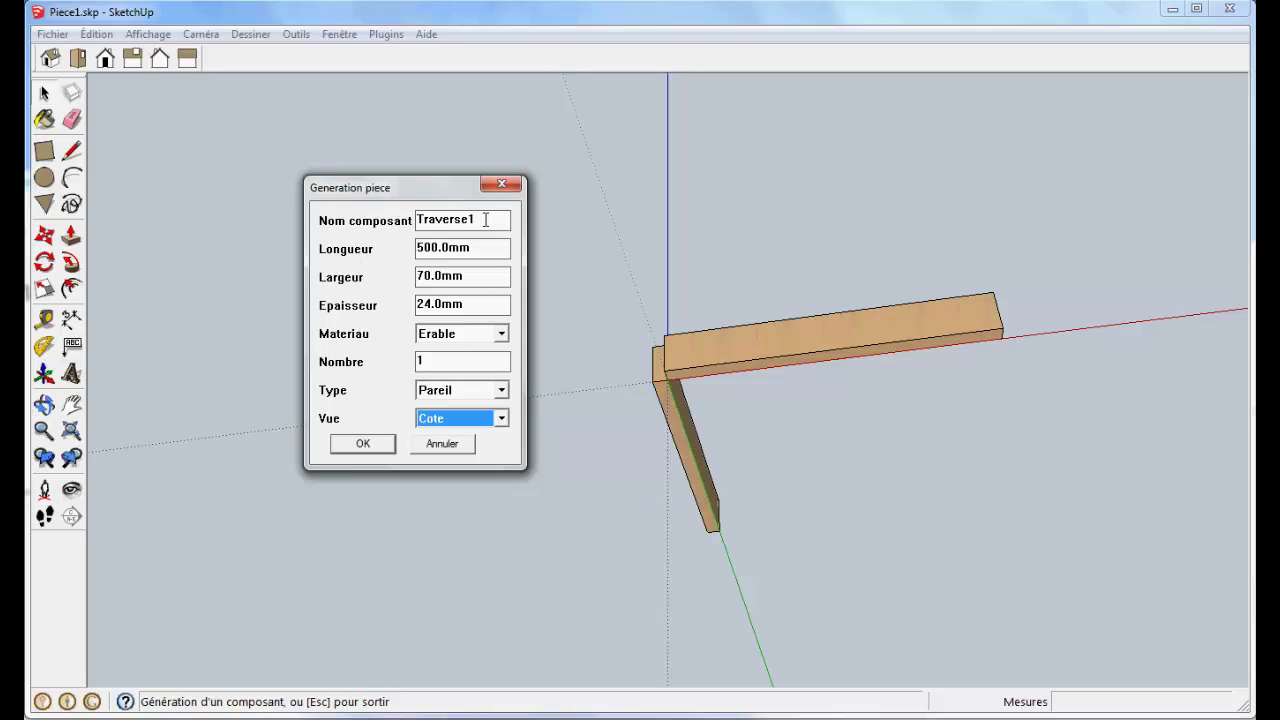
left_click_drag(484, 220, 471, 220)
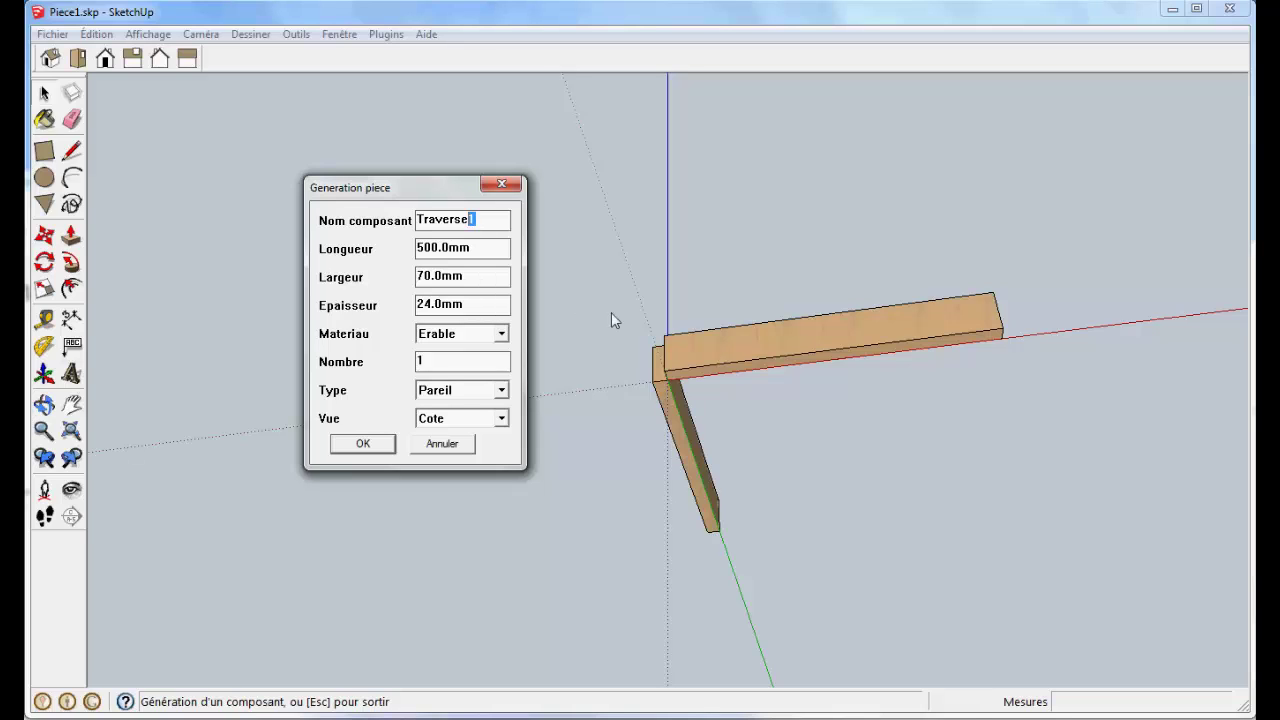
type("2")
left_click(500, 418)
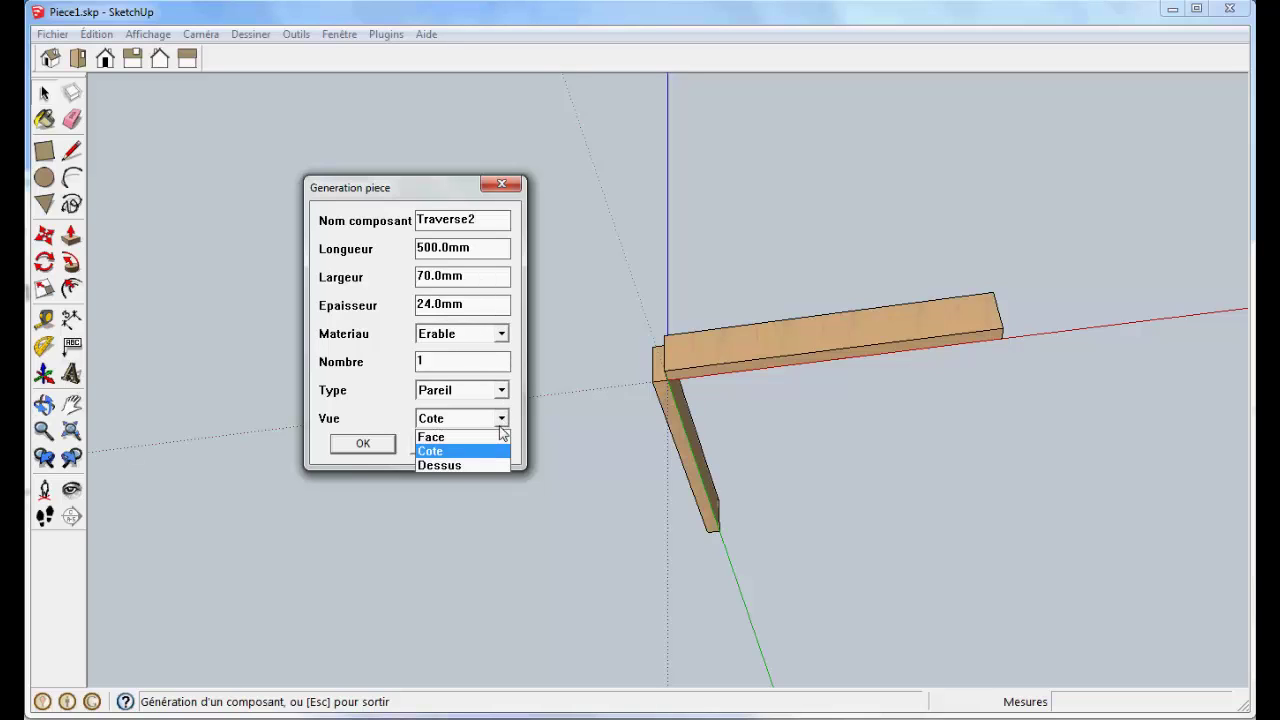
left_click(463, 461)
left_click(363, 443)
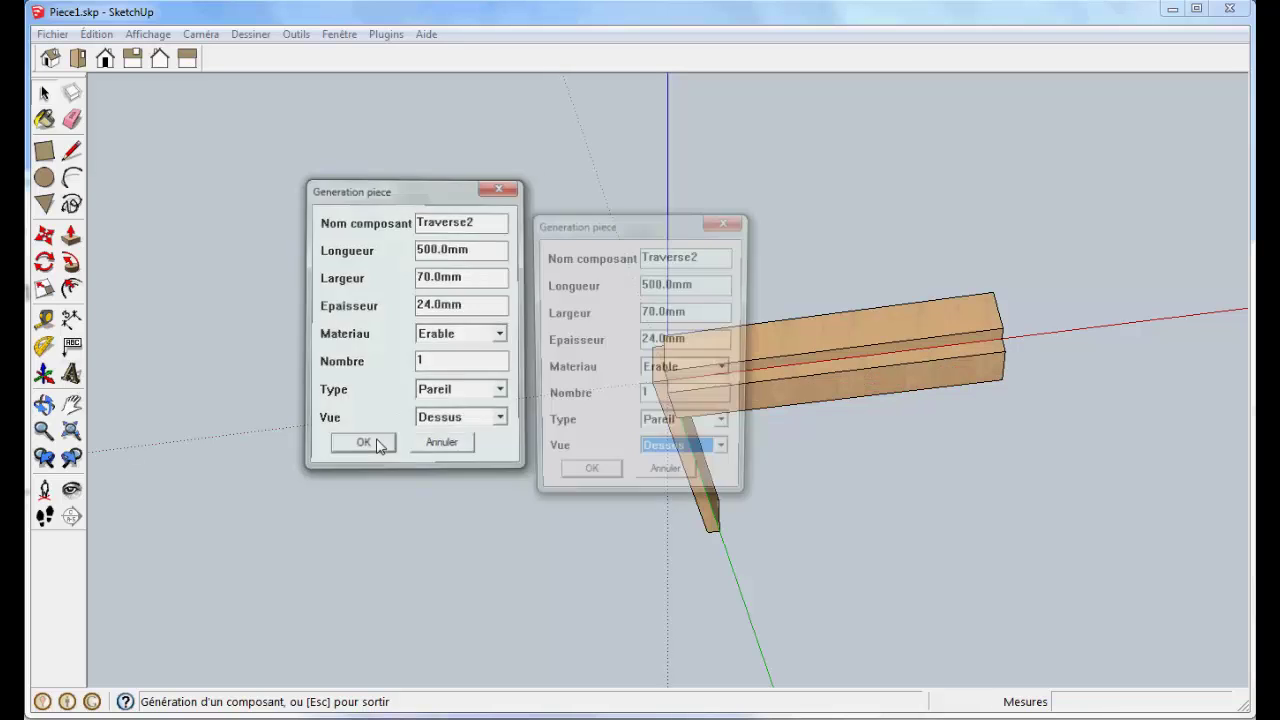
left_click_drag(642, 227, 355, 184)
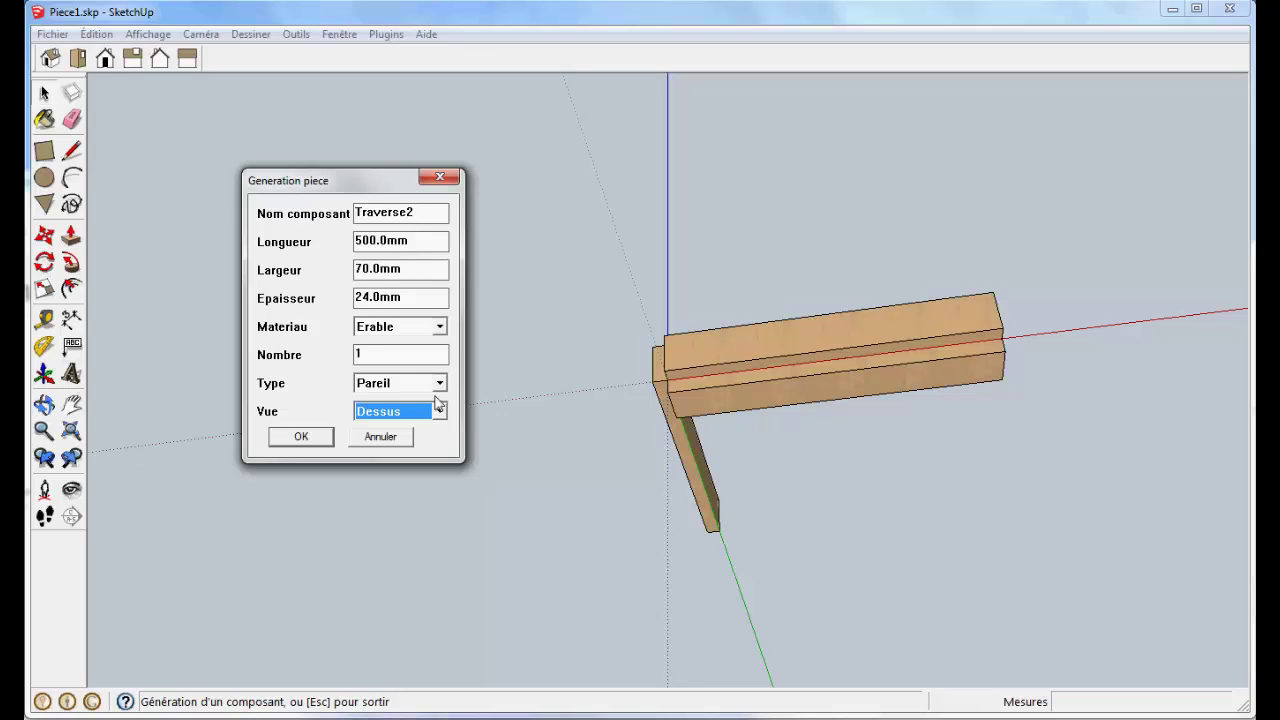
- Switch the Vue option to Face, then back to Dessus
left_click(440, 412)
left_click(369, 432)
left_click(440, 411)
left_click(399, 460)
- Generate 'Plateau' at 1200 × 800 × 22 mm in Melamine, then close the dialog
double_click(435, 211)
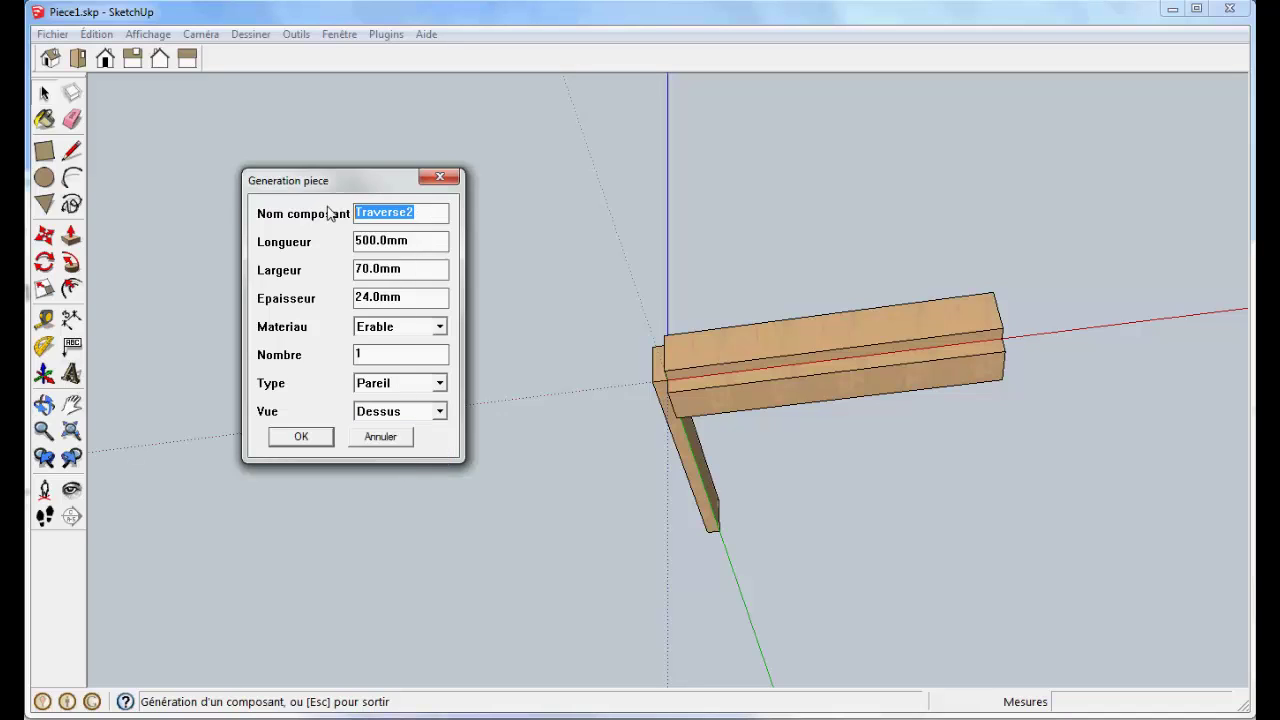
type("Platea")
type("u")
left_click_drag(355, 241, 364, 270)
type("12")
type("8")
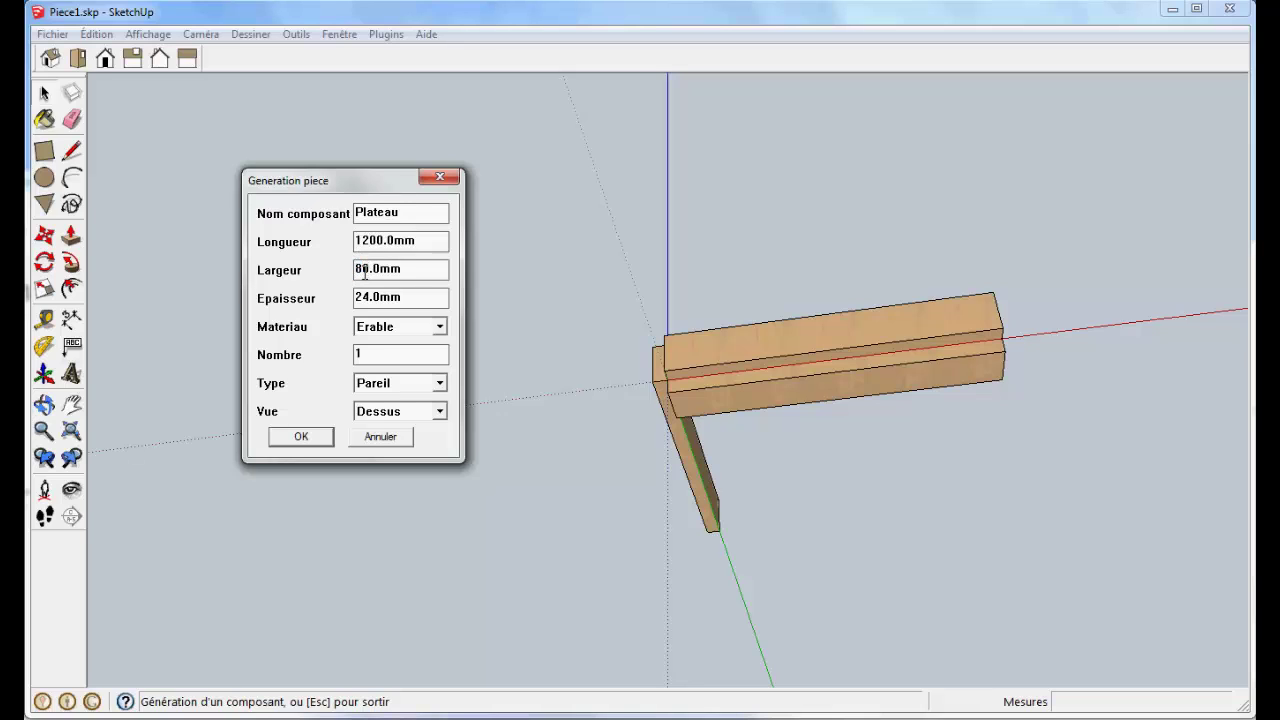
type("0")
left_click_drag(361, 297, 365, 297)
type("2")
left_click(440, 328)
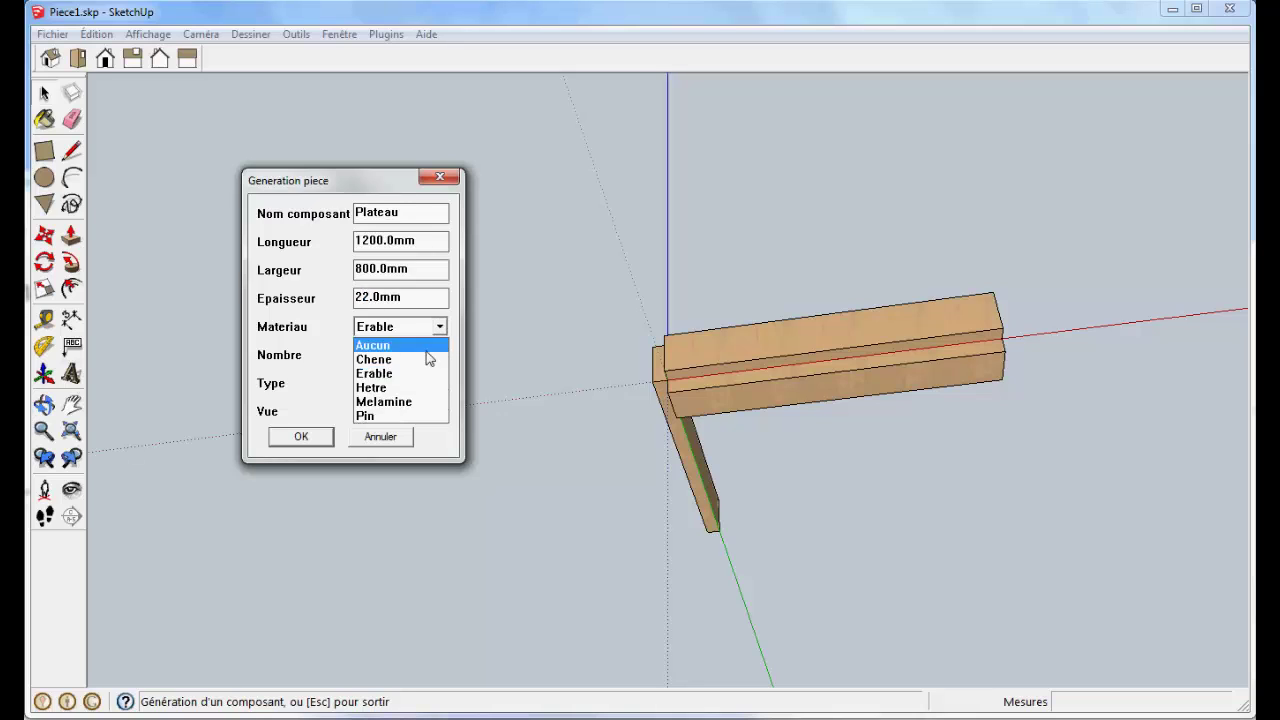
left_click(400, 402)
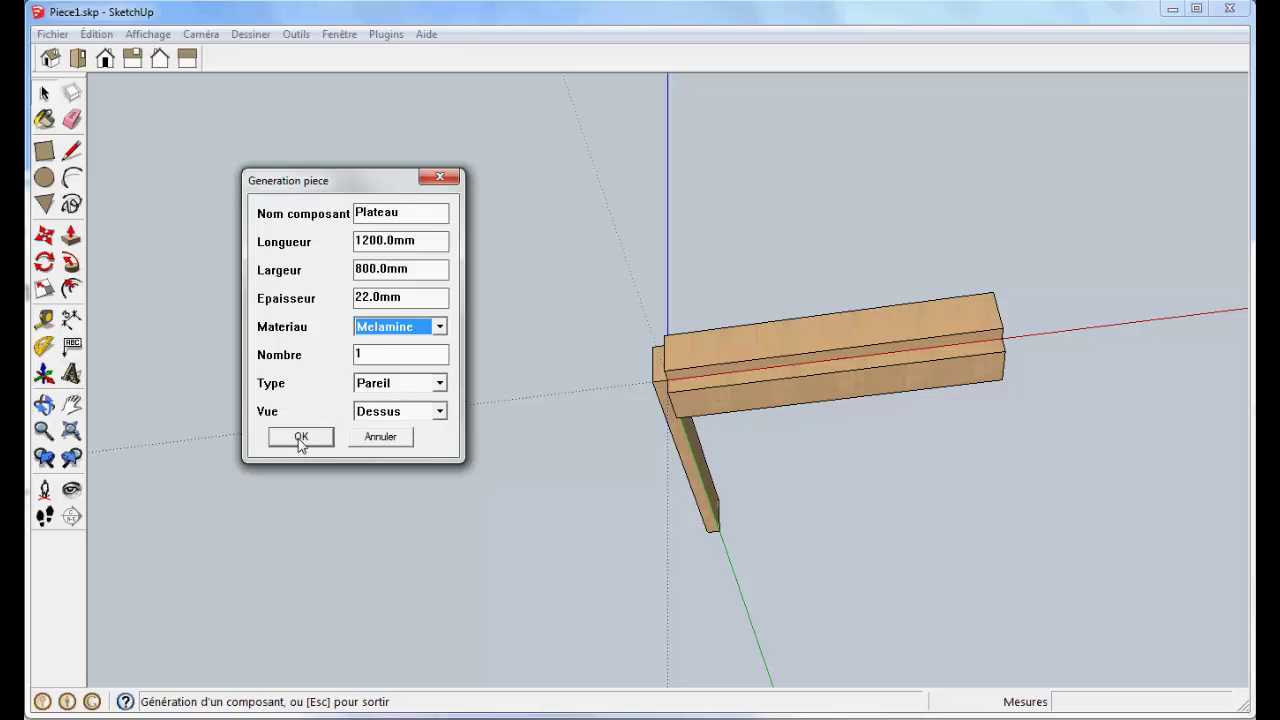
left_click(301, 440)
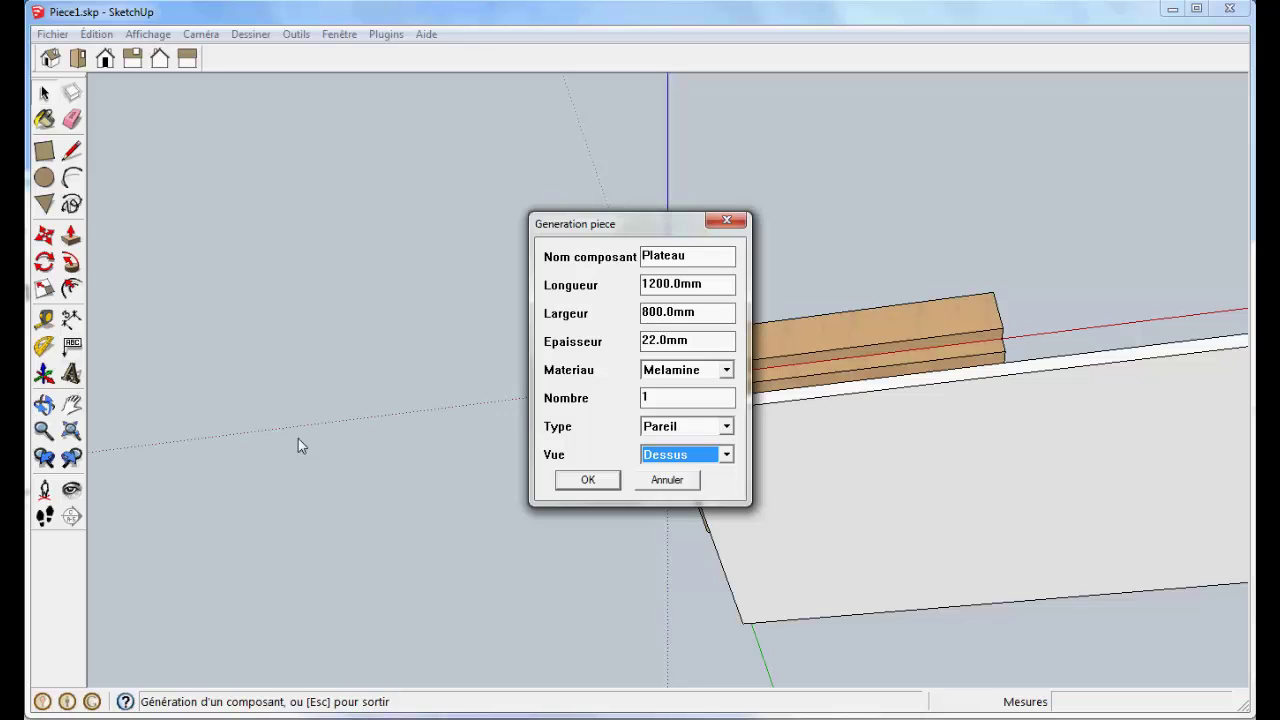
left_click(682, 481)
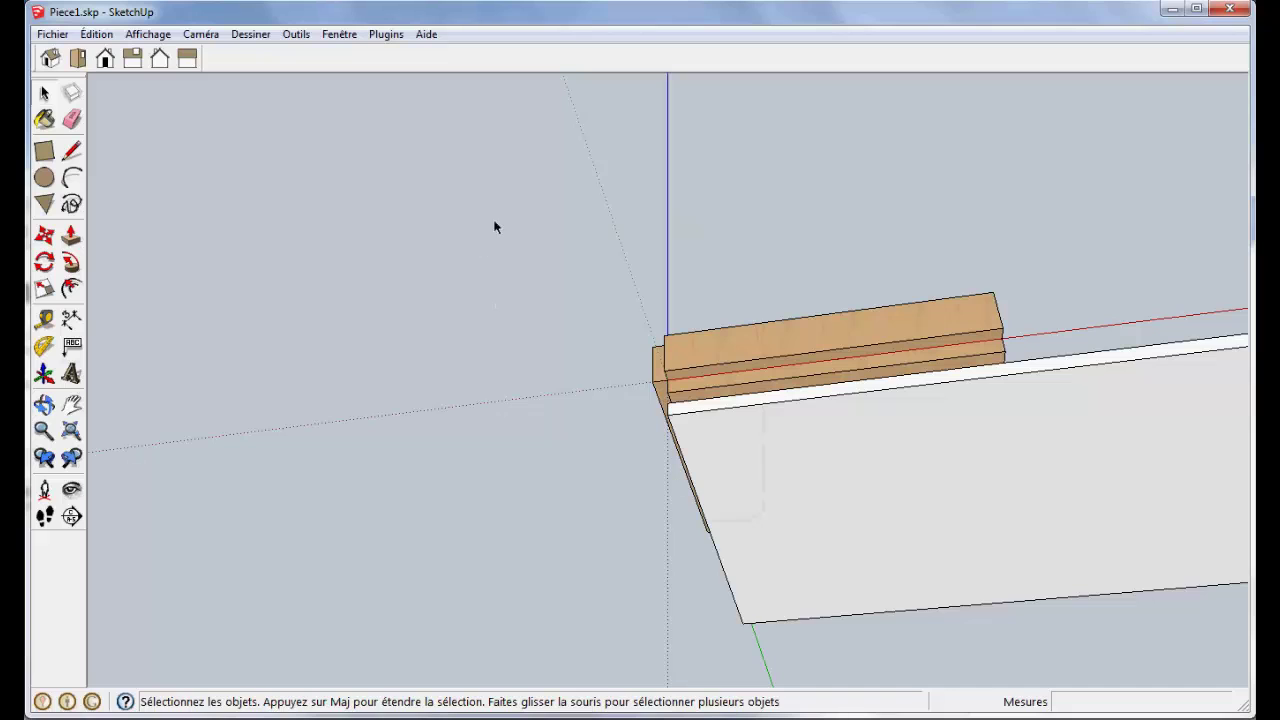
- Open Entity Info for the left rail, then select the right rail, shown as component Traverse
mouse_move(494, 223)
middle_mouse_down()
mouse_move(897, 577)
mouse_move(894, 611)
middle_mouse_up()
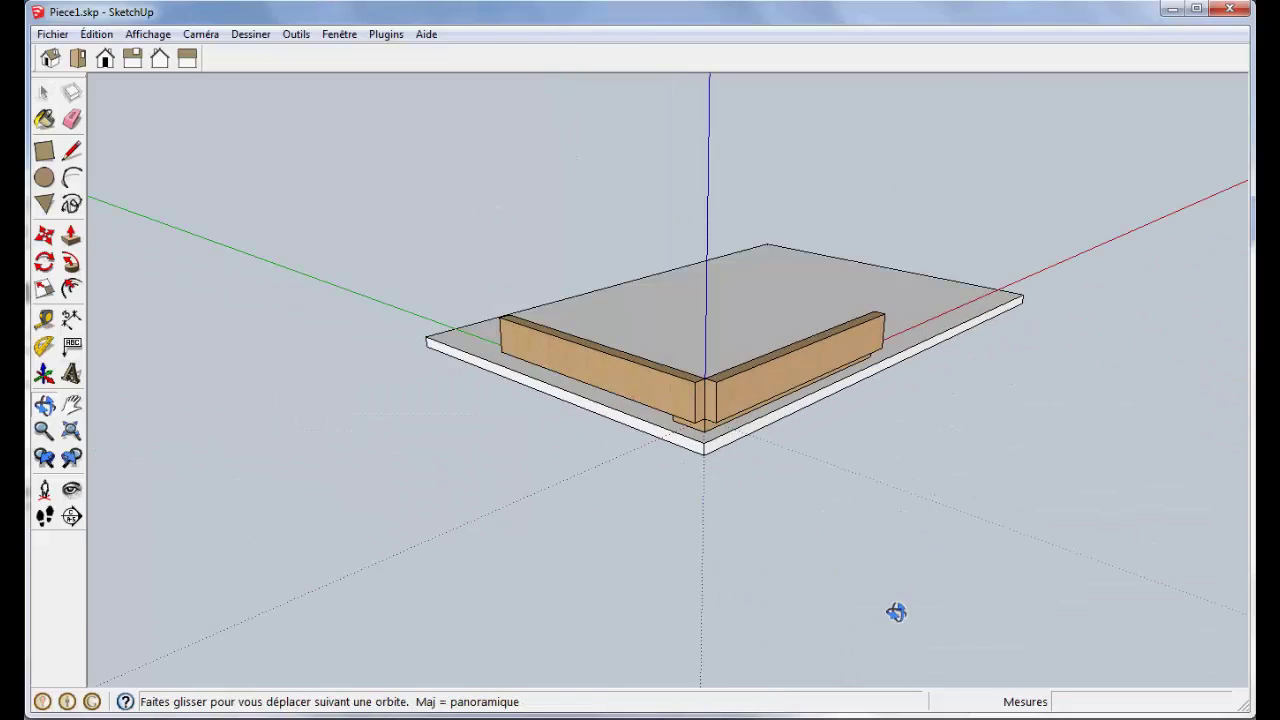
left_click(669, 388)
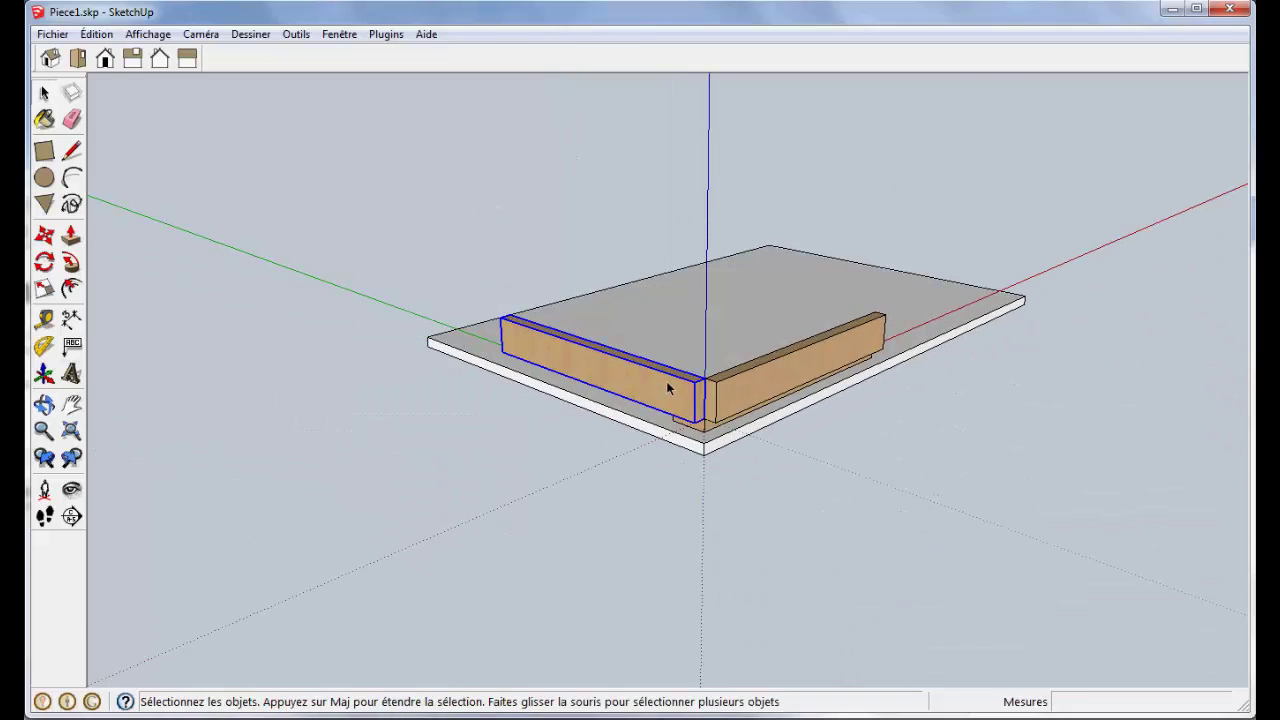
right_click(669, 388)
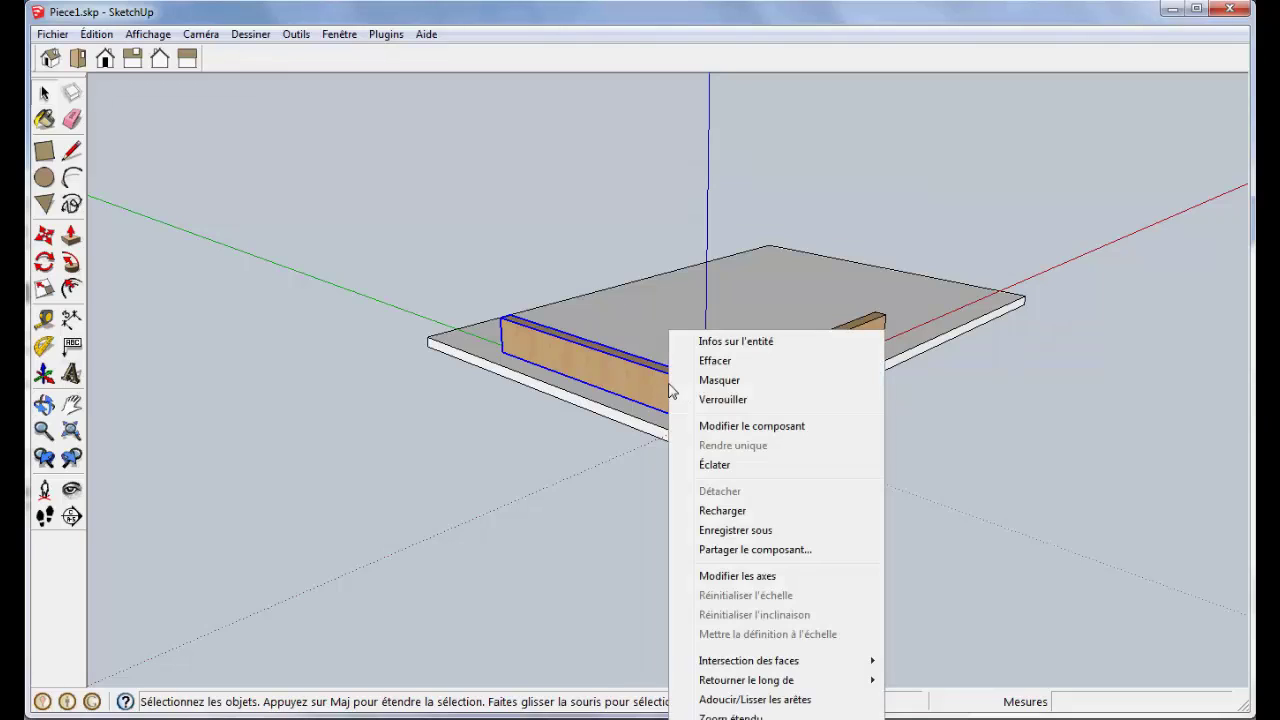
left_click(742, 343)
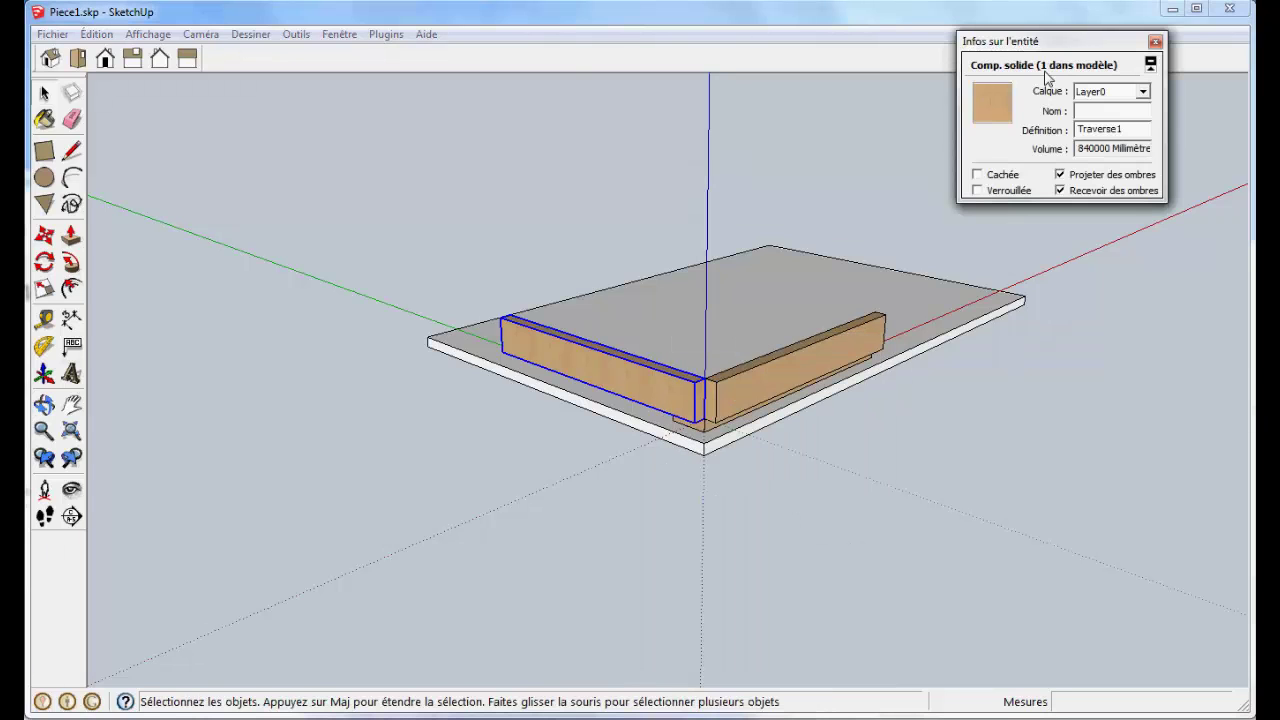
left_click_drag(1058, 42, 968, 106)
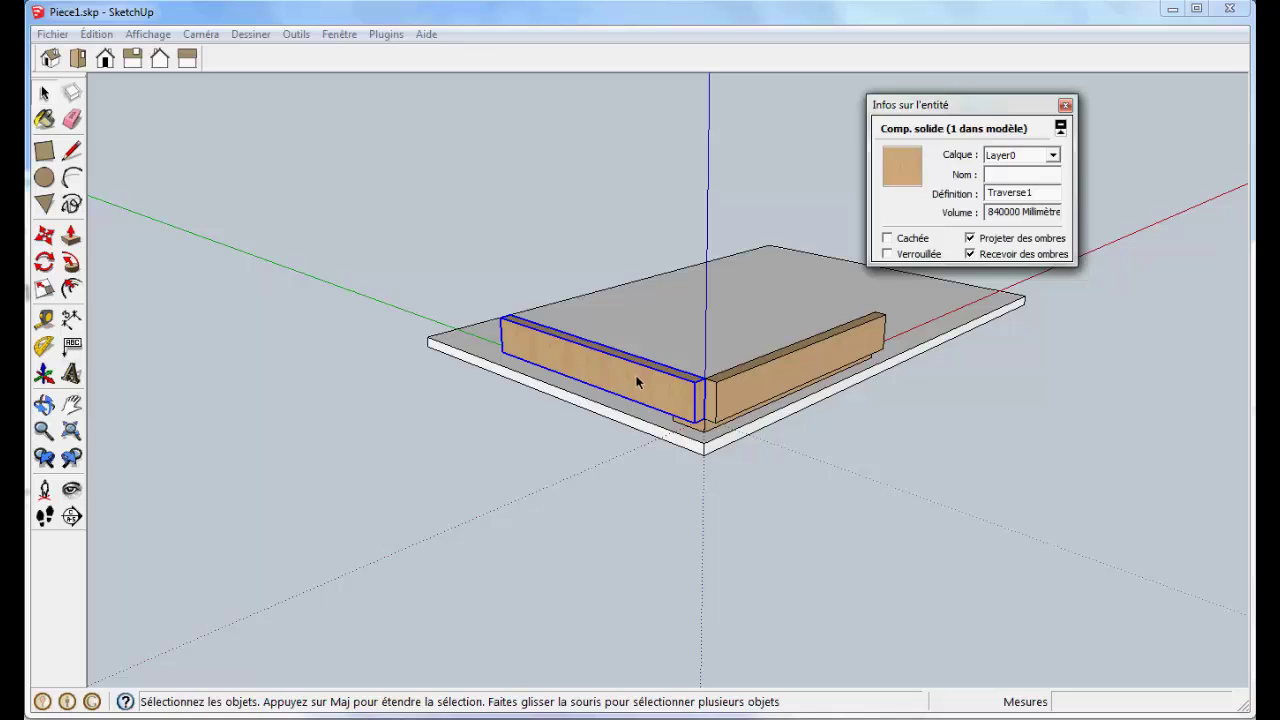
left_click(810, 349)
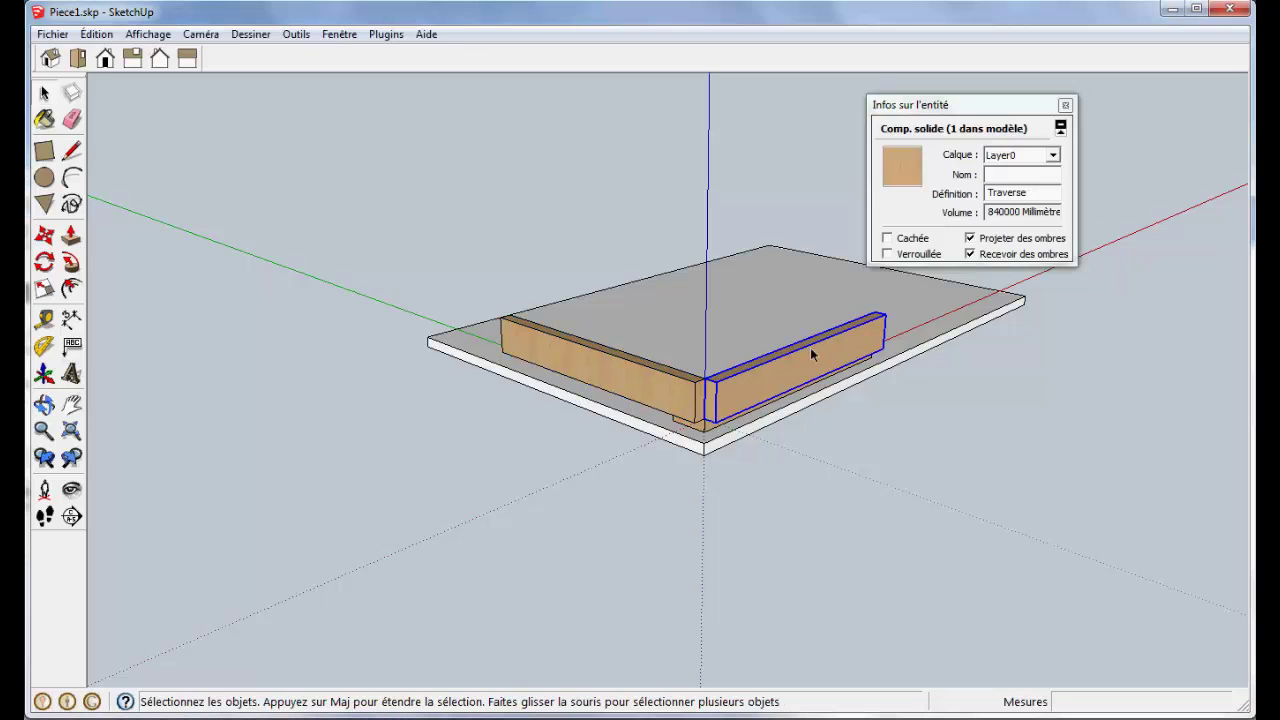
- Select the Plateau top panel to check its 21120000 mm³ volume, then view it side-on and back
left_click(952, 321)
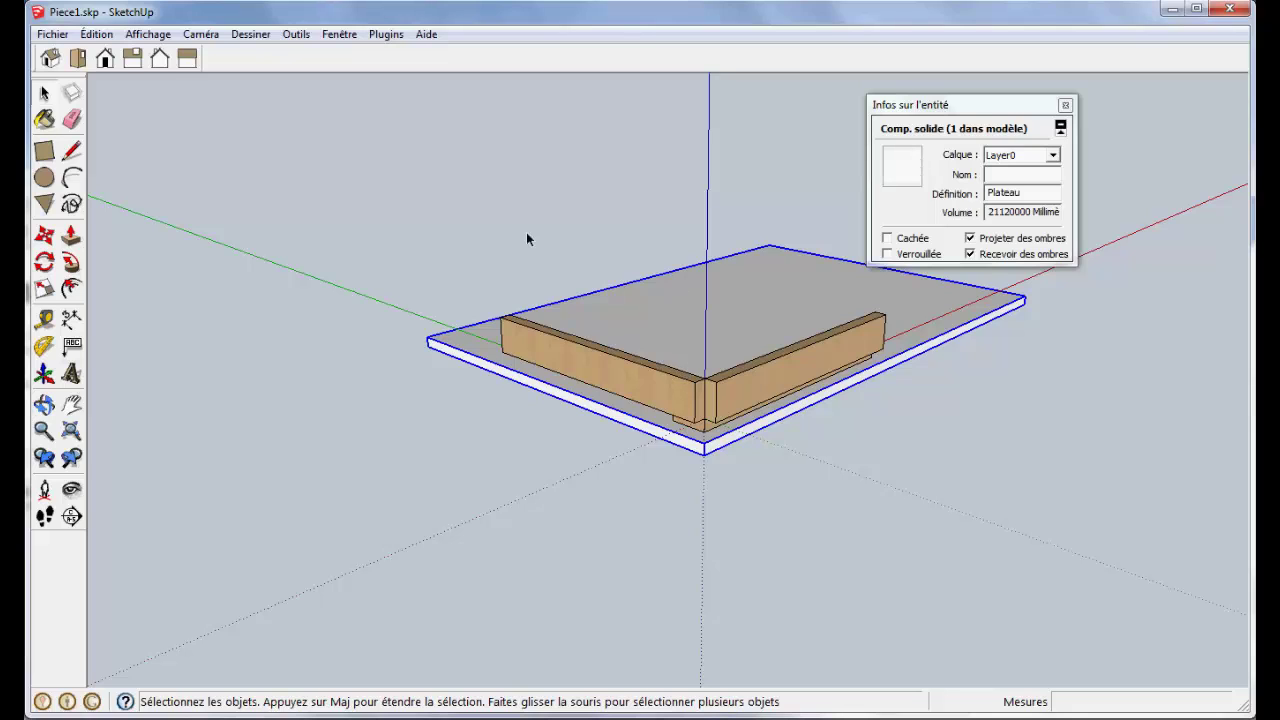
middle_click_drag(955, 533, 871, 391)
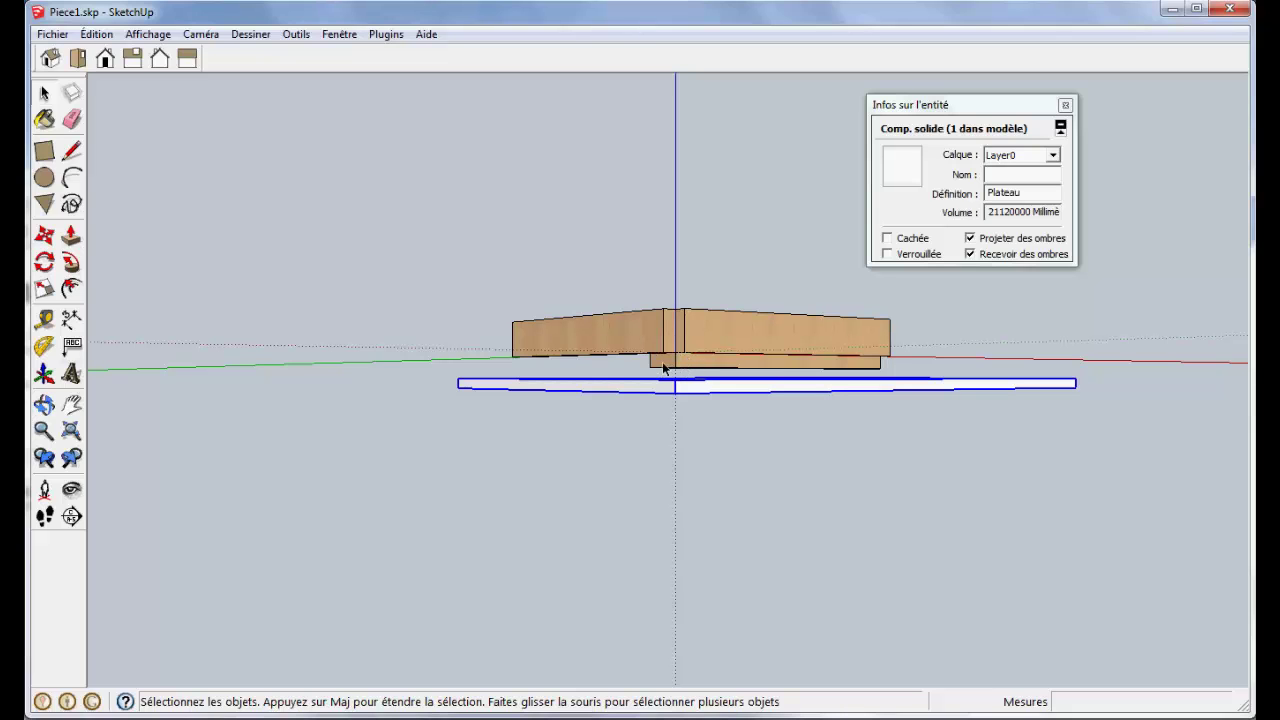
middle_click_drag(491, 186, 553, 400)
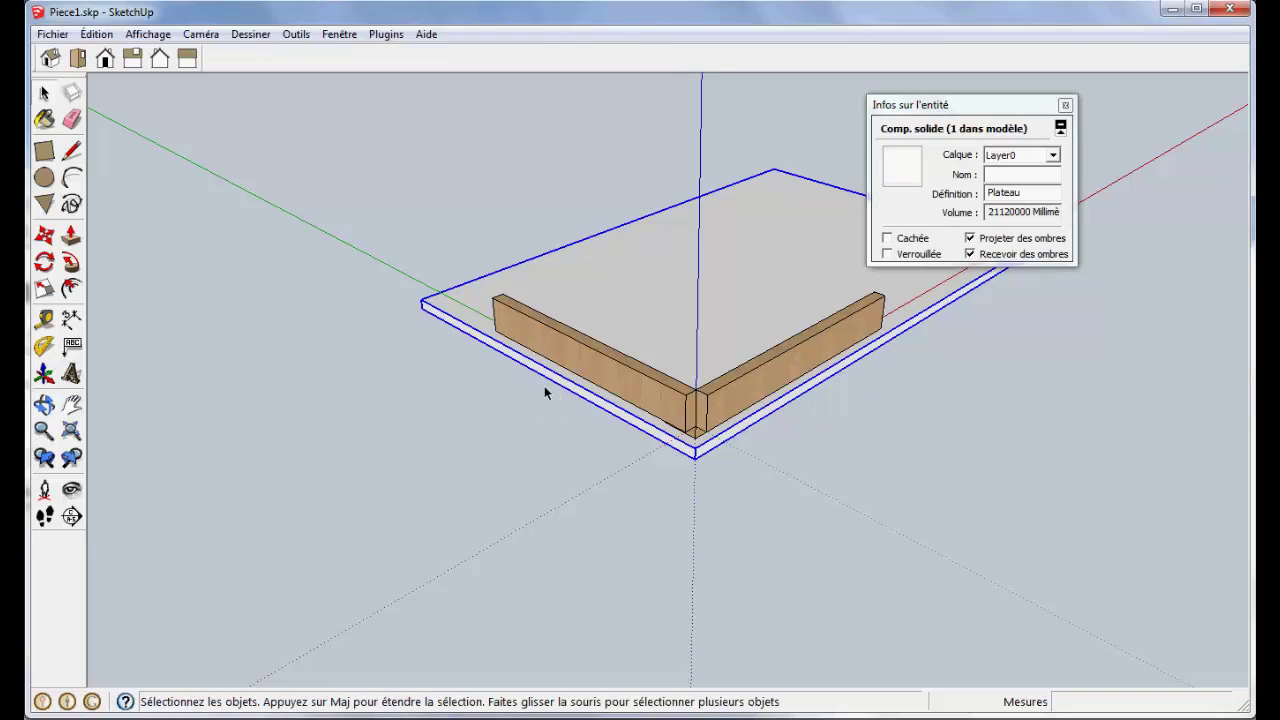
- Relaunch the Piece generator from Plugins and confirm its default Chene 500 × 70 × 24 mm settings
left_click(386, 34)
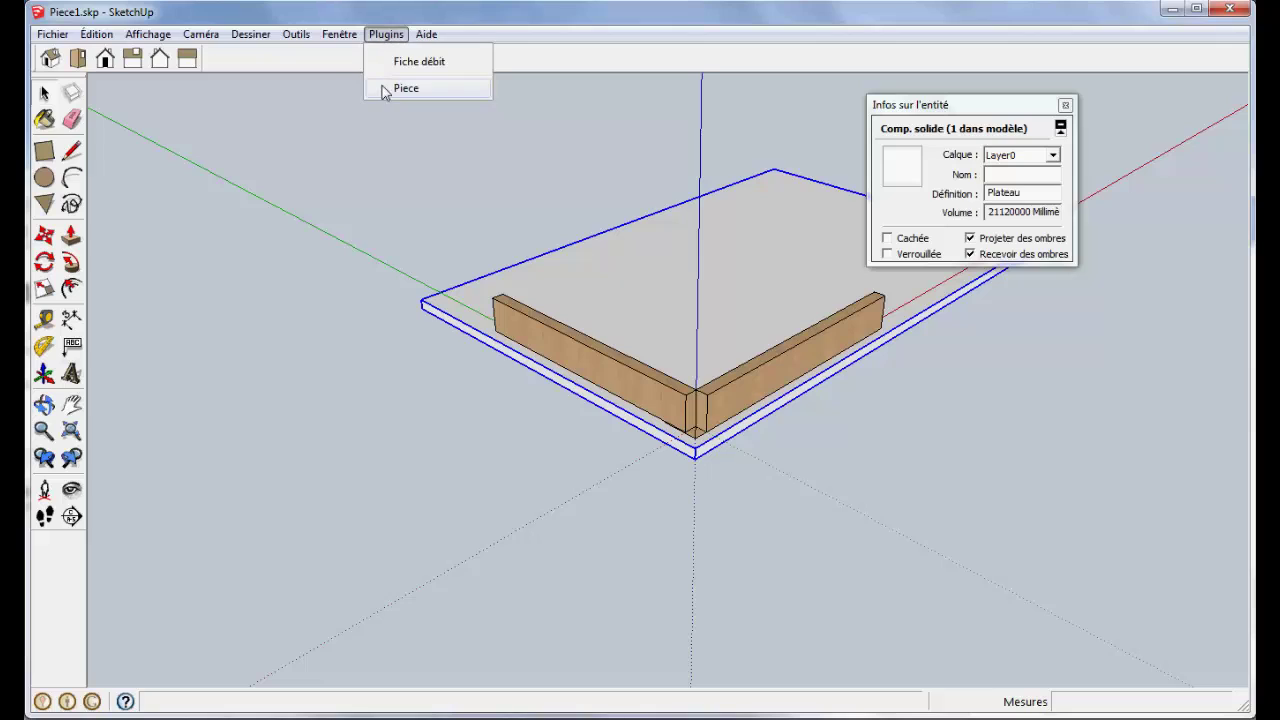
left_click(392, 88)
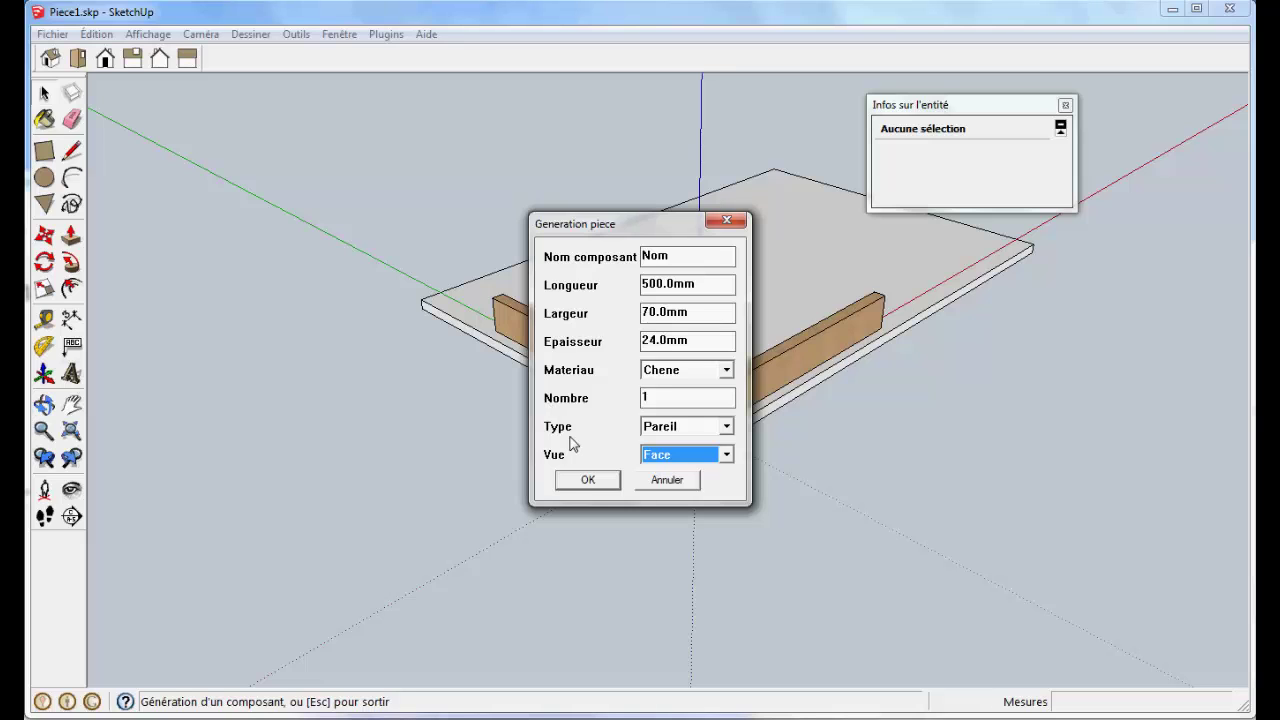
left_click(610, 481)
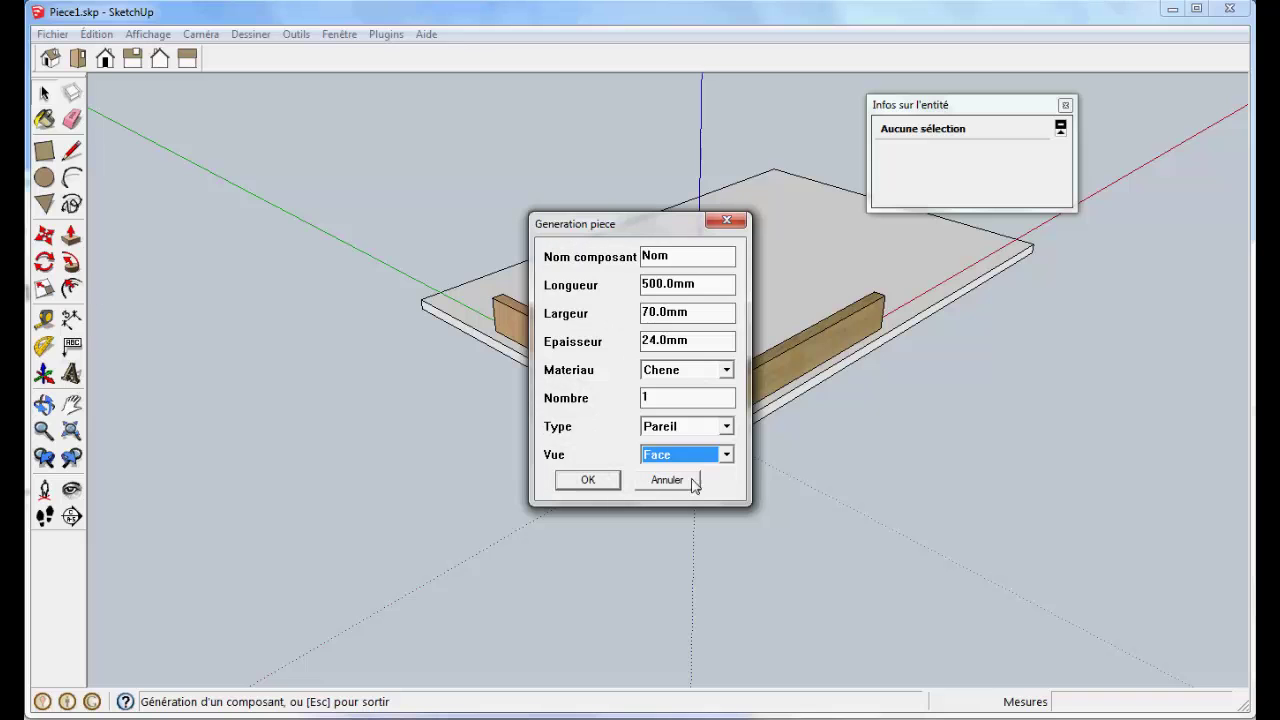
left_click(606, 482)
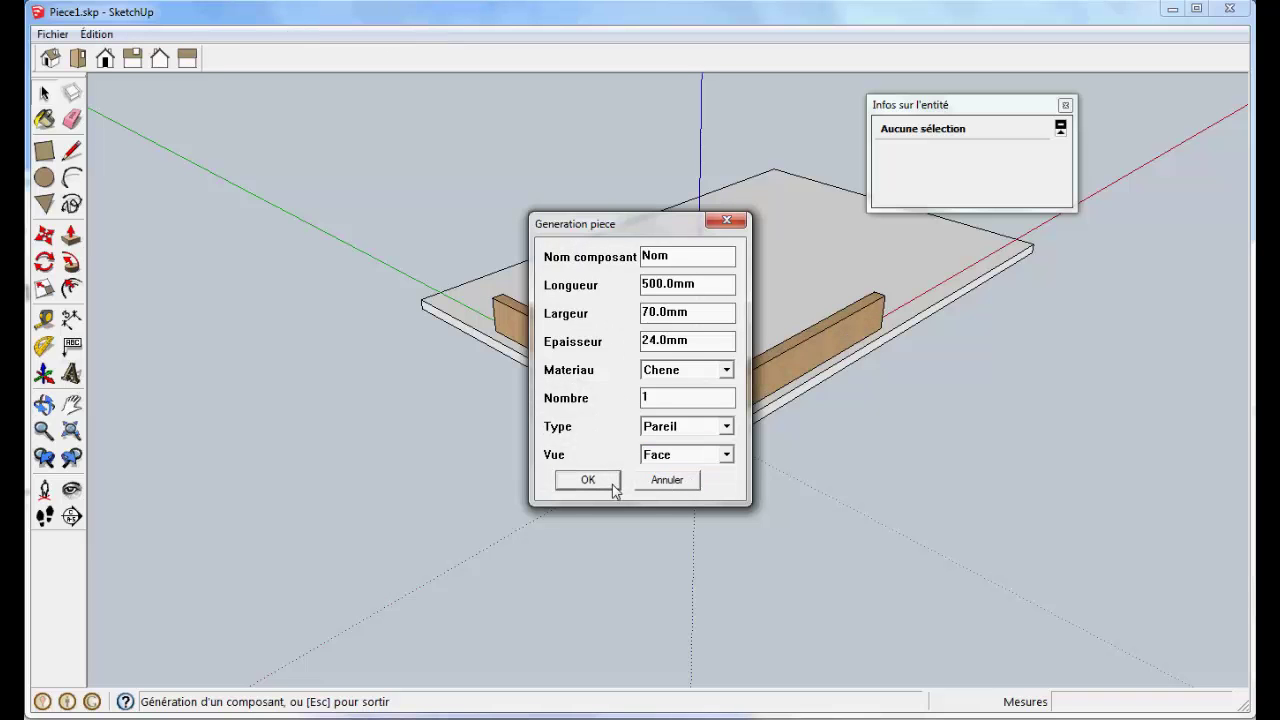